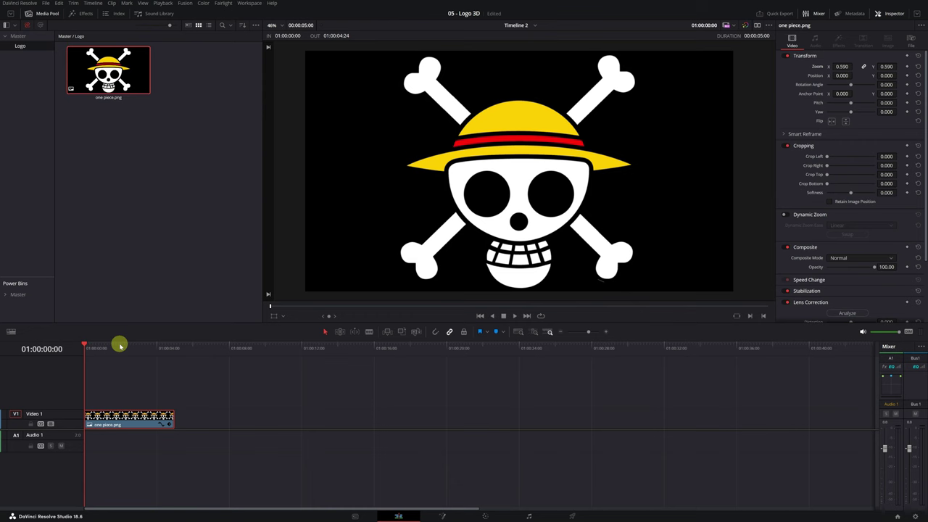
Step: Move the playhead to 01:00:01:24 on the one piece.png logo clip
left_click(120, 346)
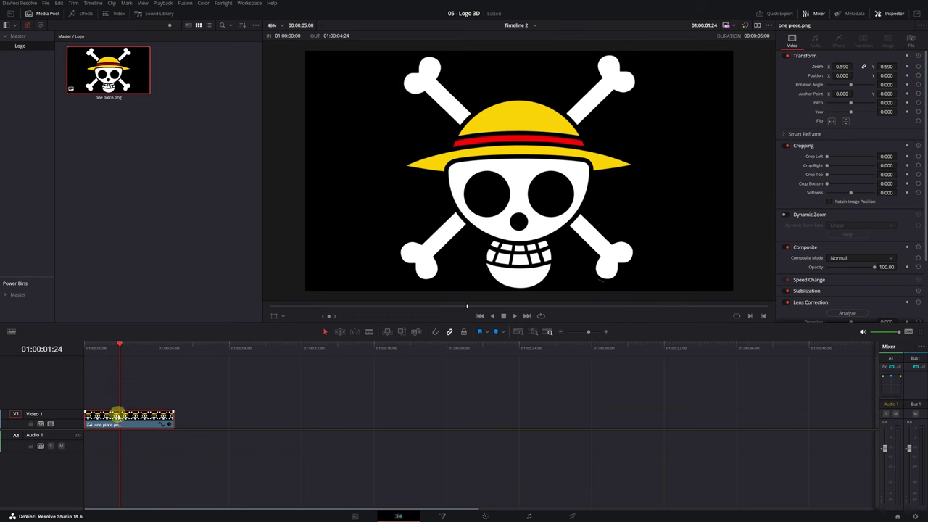
Step: In Fusion, disconnect MediaIn1 from MediaOut1, shift MediaOut1 right, and select MediaIn1
left_click(445, 516)
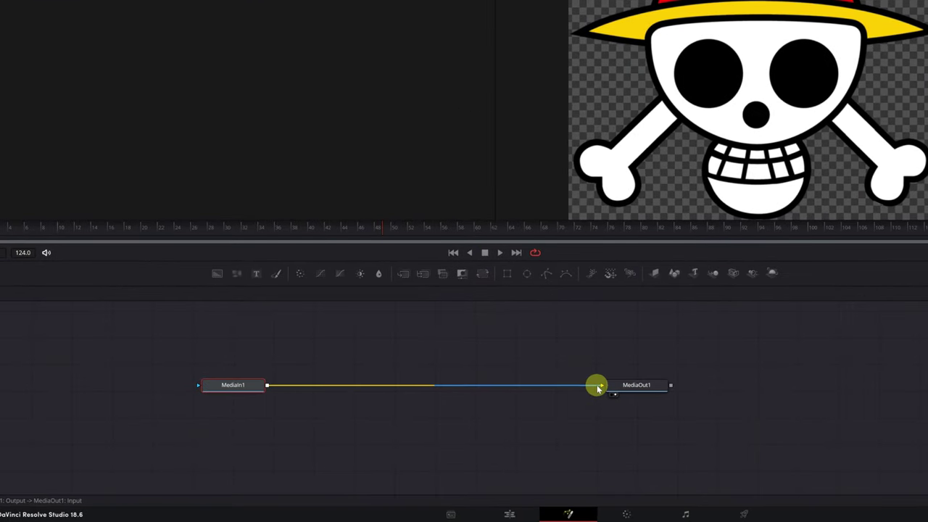
left_click_drag(597, 389, 409, 422)
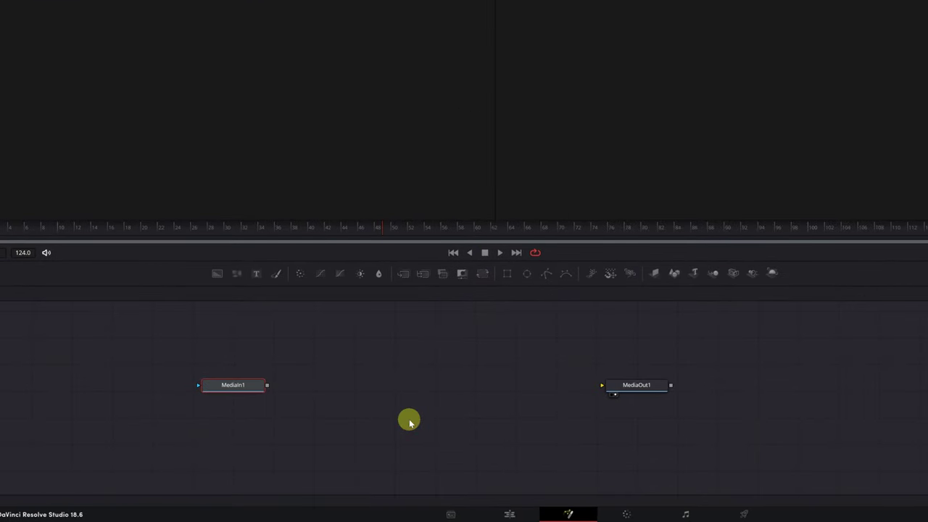
left_click_drag(624, 388, 790, 392)
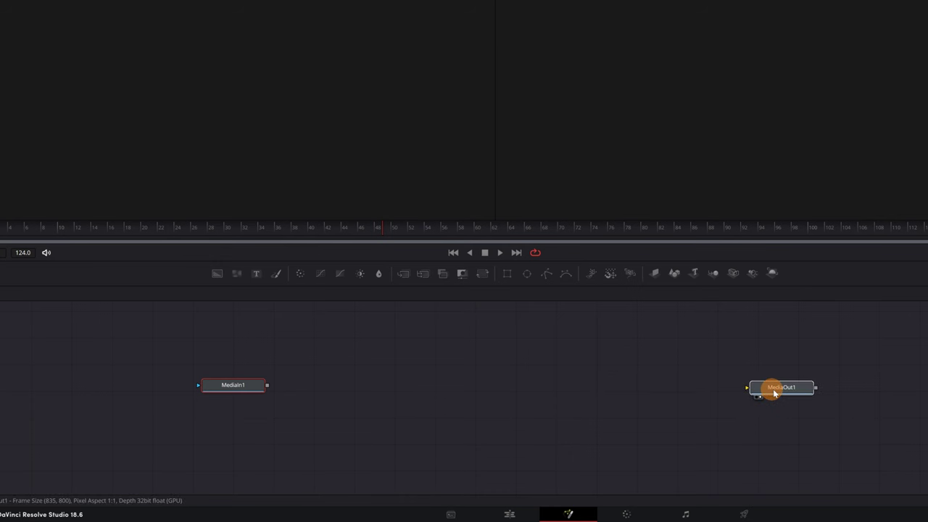
left_click(250, 392)
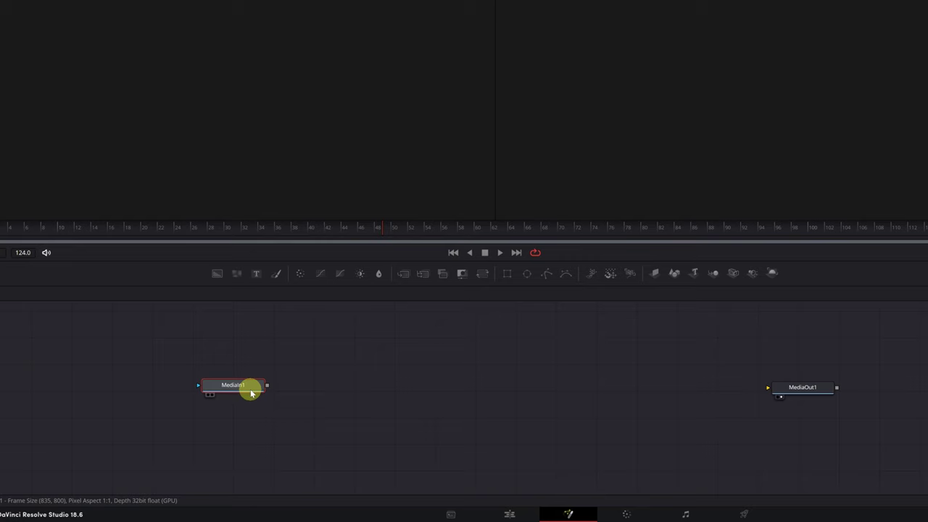
mouse_move(250, 393)
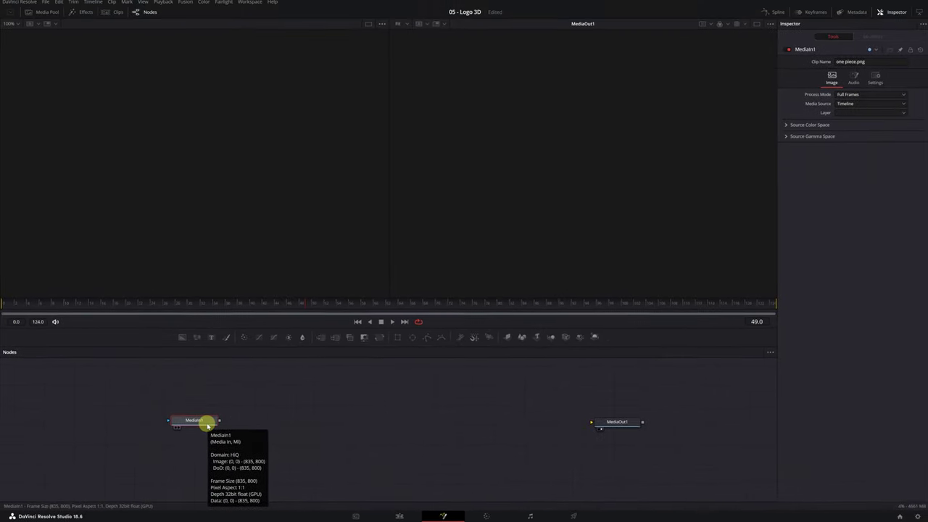
Step: Add an Image Plane 3D node after MediaIn1 using the tool search
key("ctrl+space")
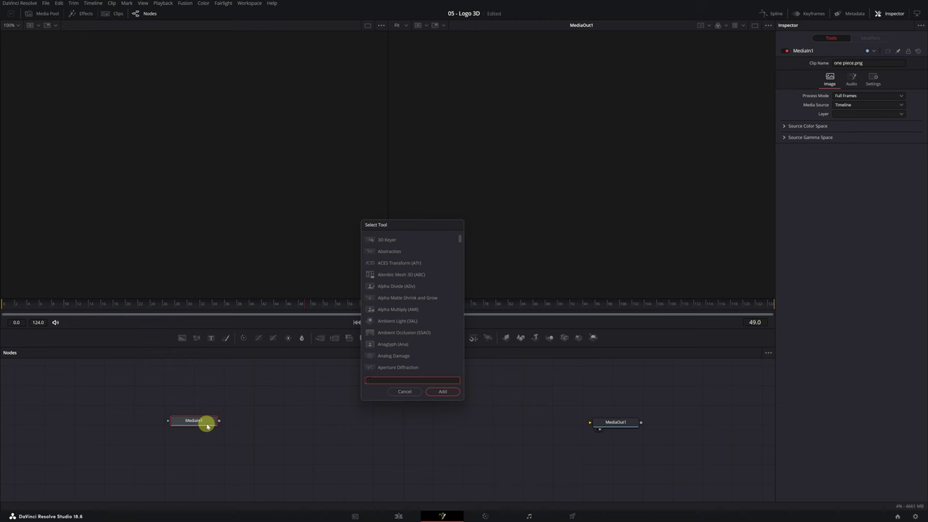
type("image")
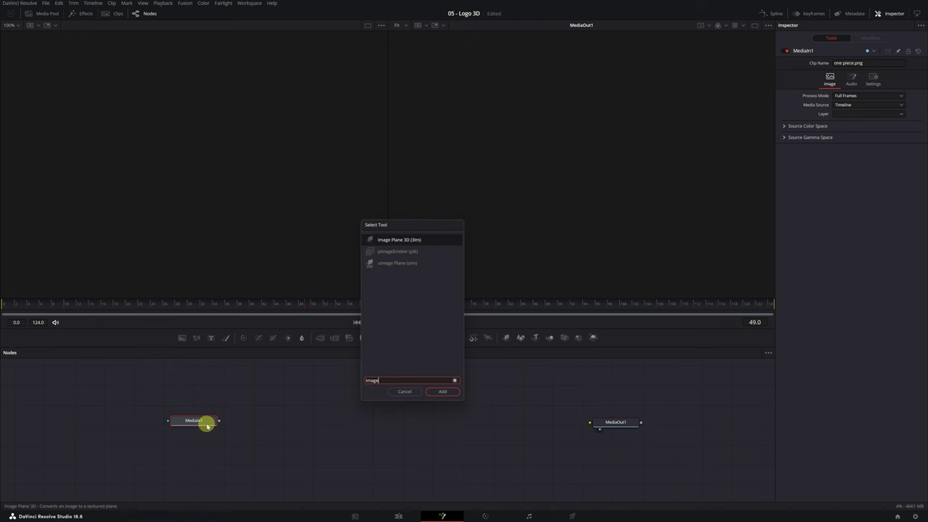
left_click(396, 242)
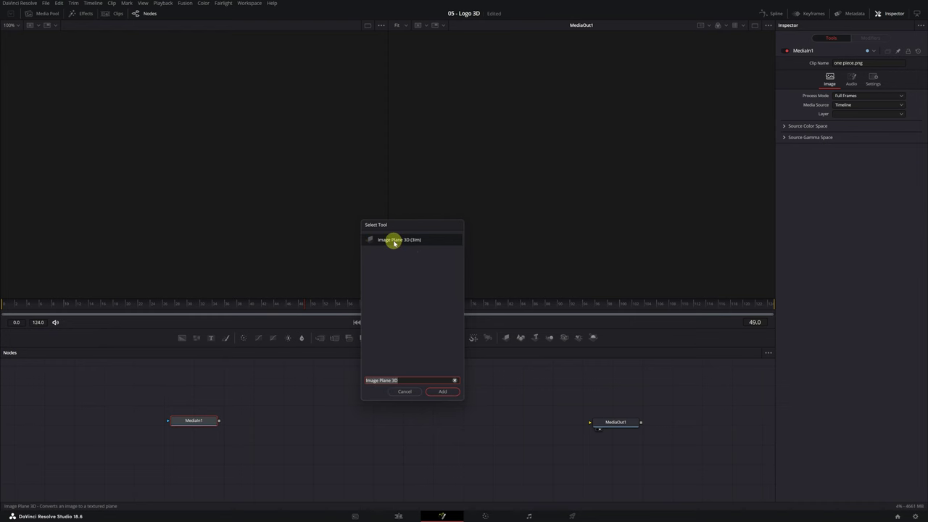
left_click(443, 393)
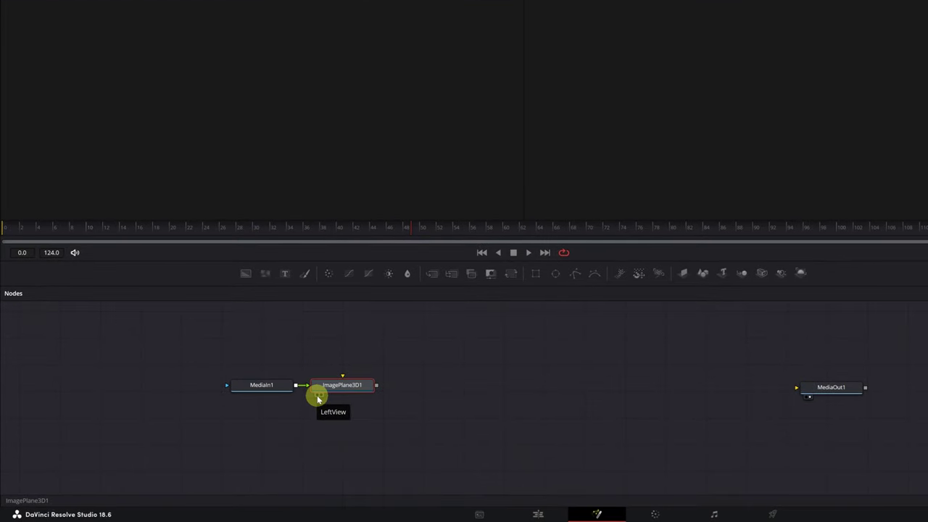
Step: Load ImagePlane3D1 into the left viewer and zoom the 3D scene in and out
left_click(317, 397)
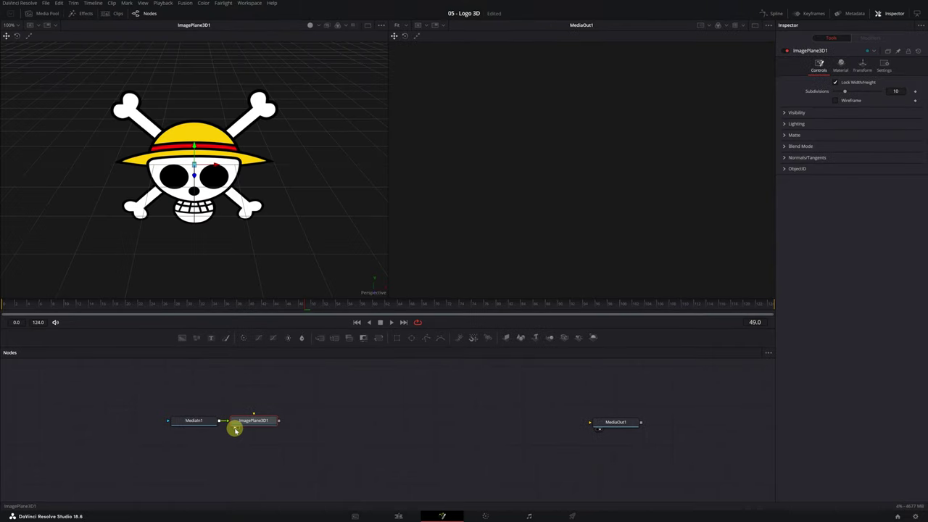
left_click(224, 317)
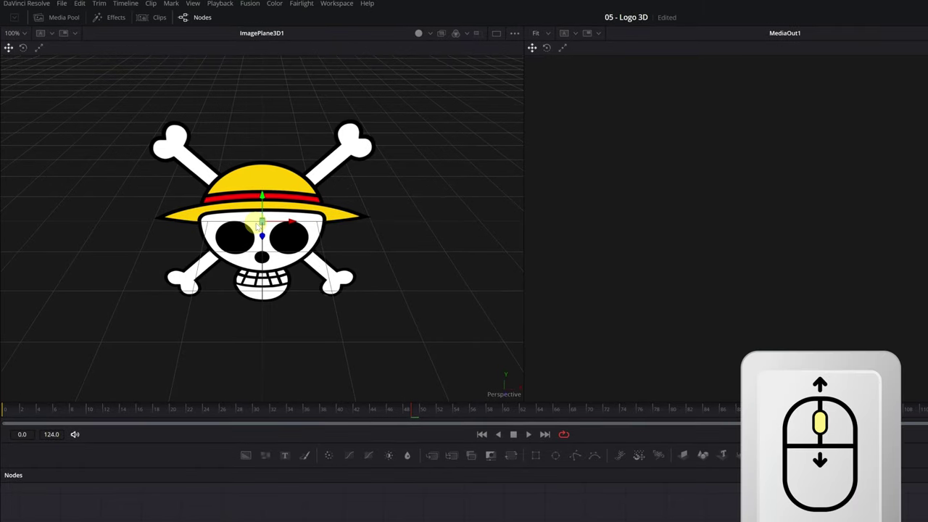
scroll(258, 226, "up", 3)
scroll(255, 222, "down", 3)
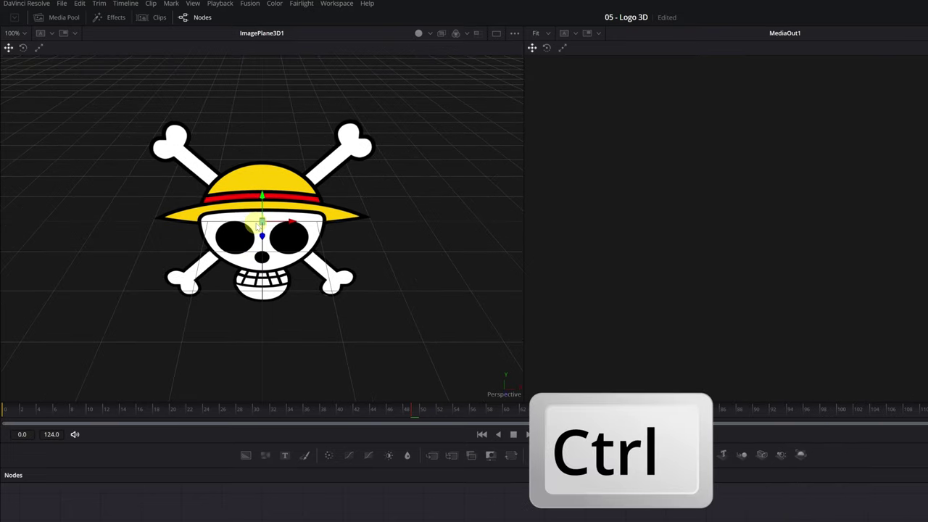
scroll(258, 226, "down", 3)
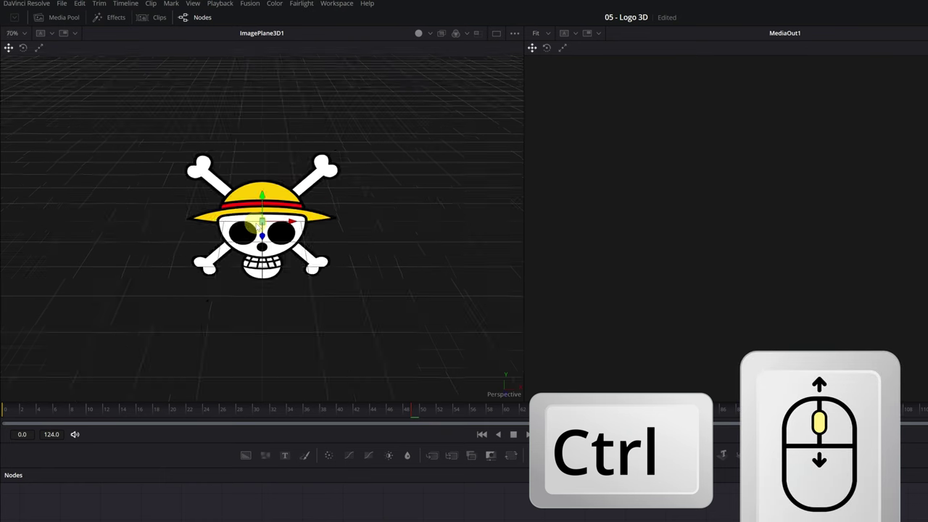
scroll(257, 226, "down", 3)
scroll(258, 226, "up", 2)
scroll(257, 226, "up", 8)
scroll(258, 226, "down", 3)
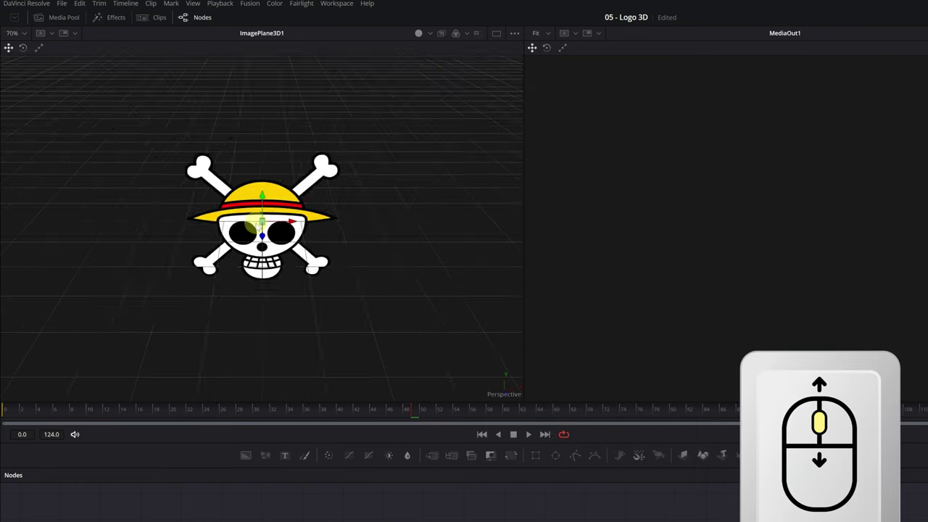
scroll(258, 227, "up", 2)
scroll(258, 226, "down", 2)
left_click(257, 227)
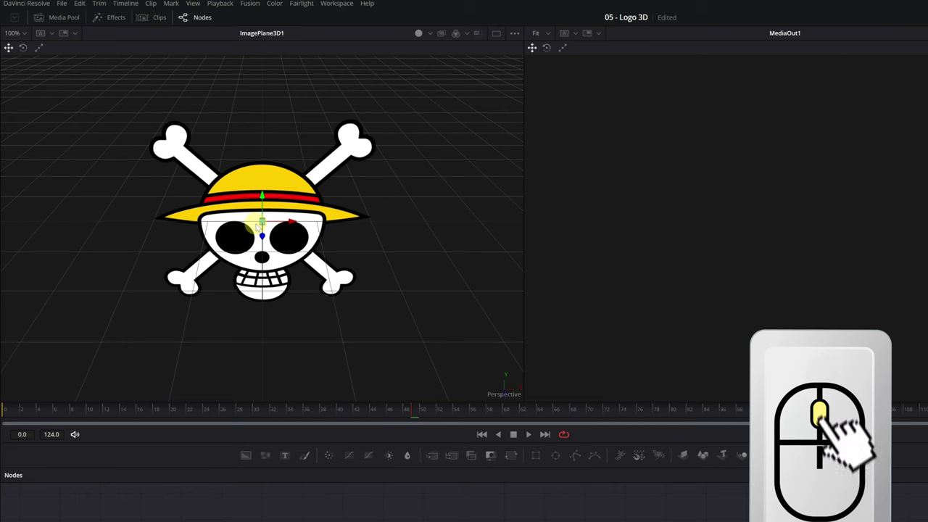
Step: Nudge the image plane, then orbit the 3D view around the skull logo plane
mouse_move(270, 240)
left_mouse_down()
mouse_move(314, 243)
mouse_move(284, 231)
left_mouse_up()
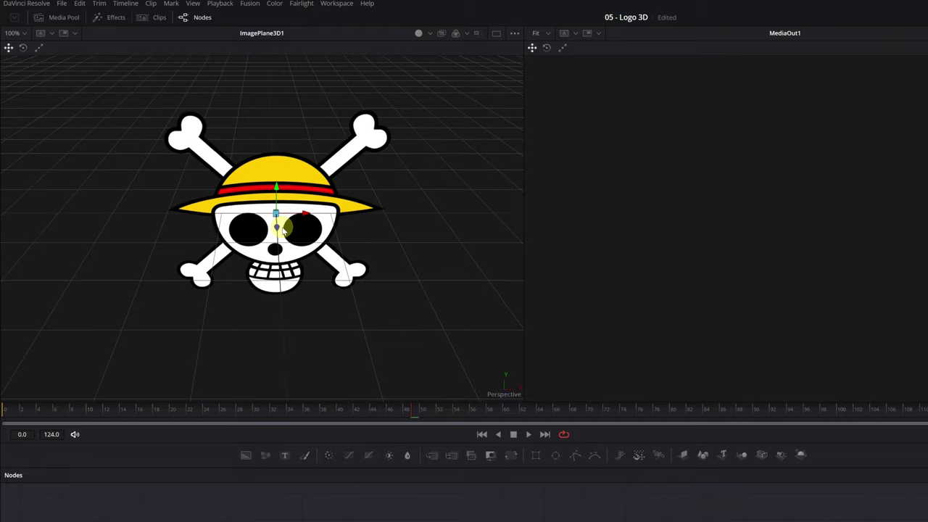
mouse_move(284, 229)
left_mouse_down("alt")
mouse_move(175, 219)
mouse_move(338, 219)
mouse_move(111, 192)
mouse_move(132, 195)
left_mouse_up("alt")
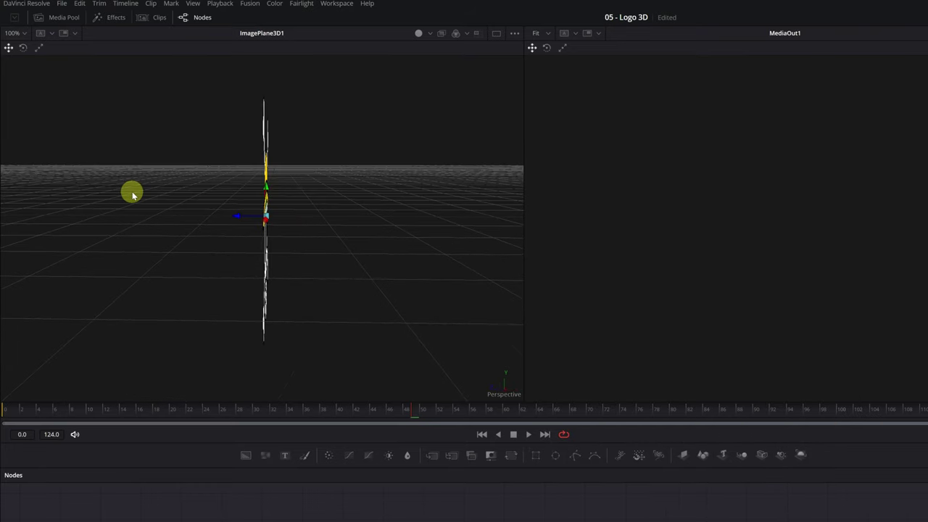
left_click_drag(132, 195, 169, 198, "alt")
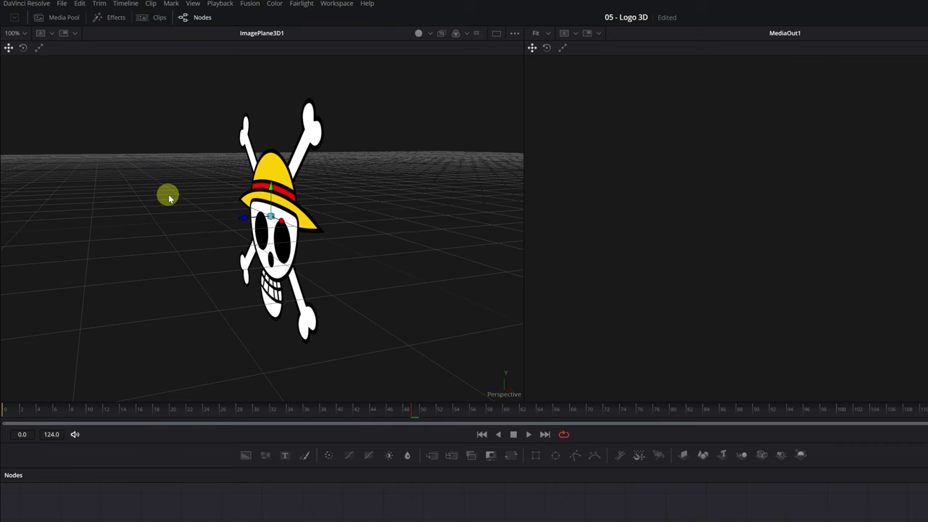
left_click_drag(168, 196, 177, 201, "alt")
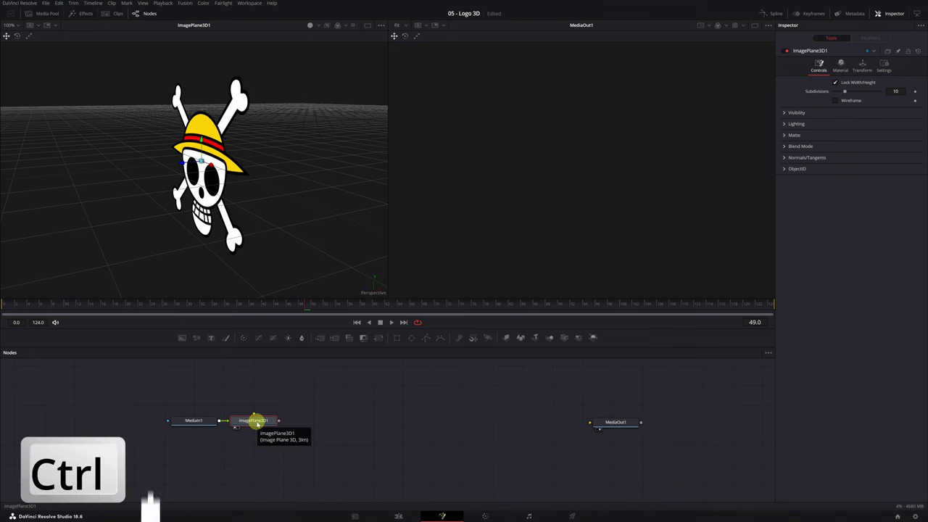
Step: Add a Duplicate 3D node after ImagePlane3D1
key("ctrl+space")
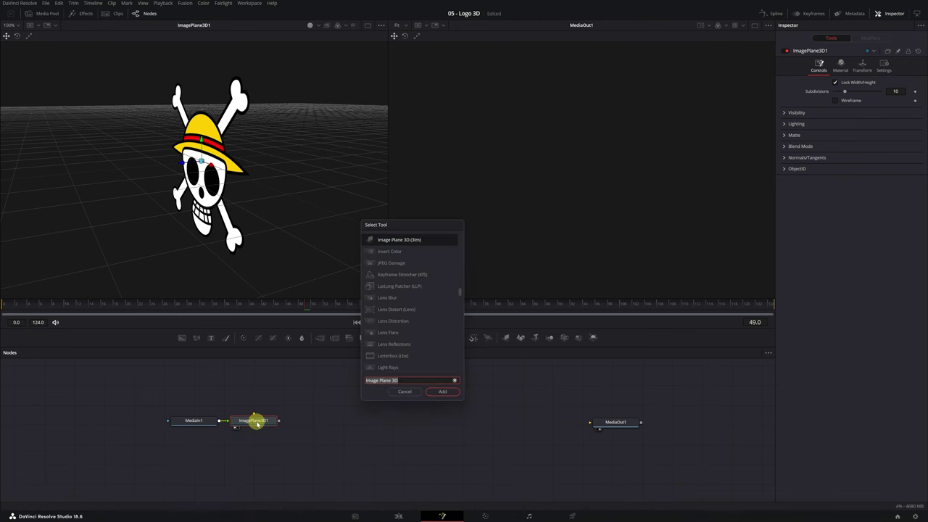
type("duplicate")
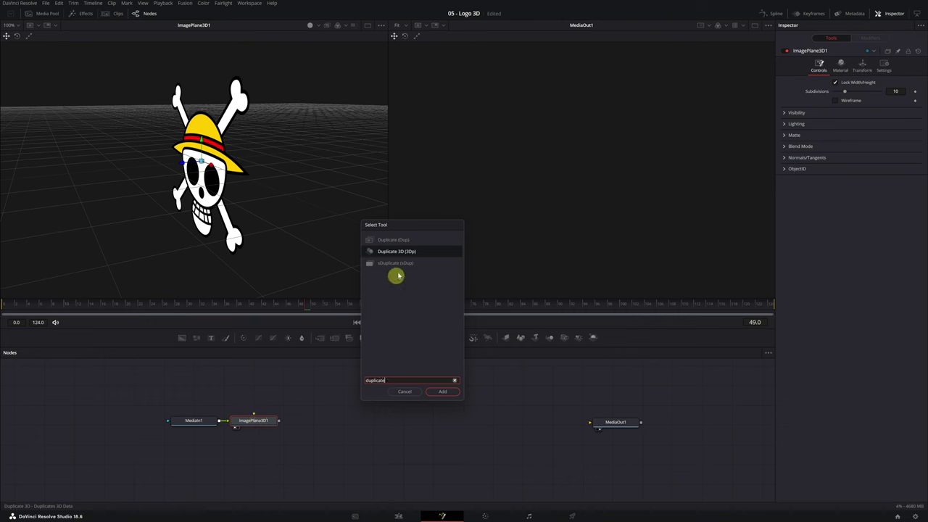
left_click(402, 252)
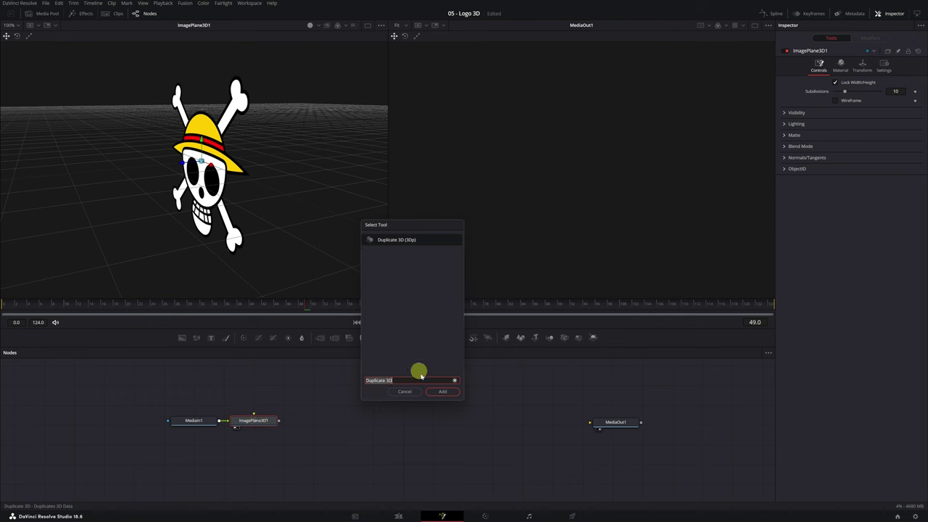
left_click(443, 391)
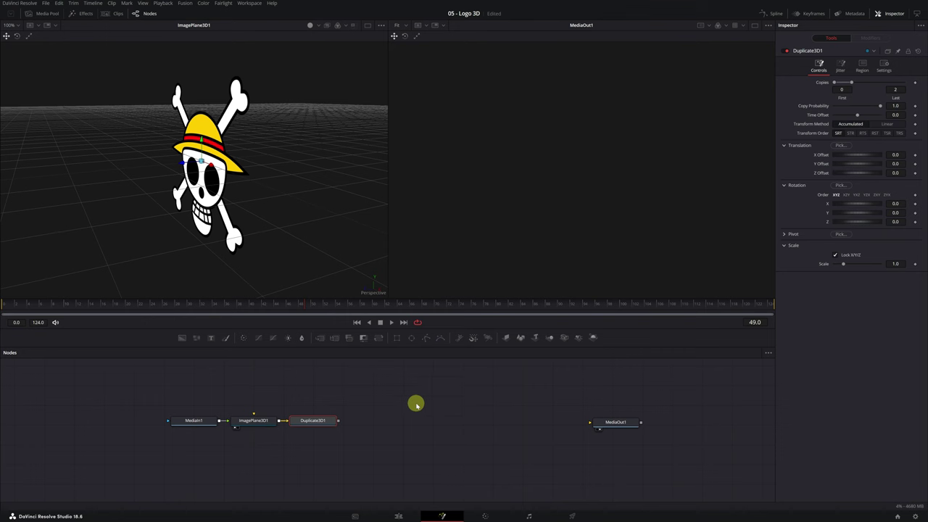
Step: Add a Transform 3D node after Duplicate3D1
key("ctrl+space")
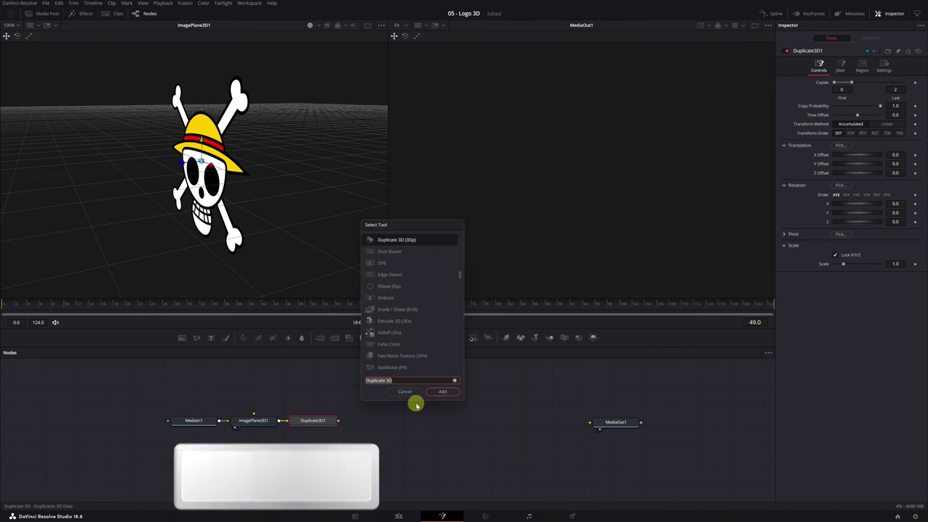
type("trans")
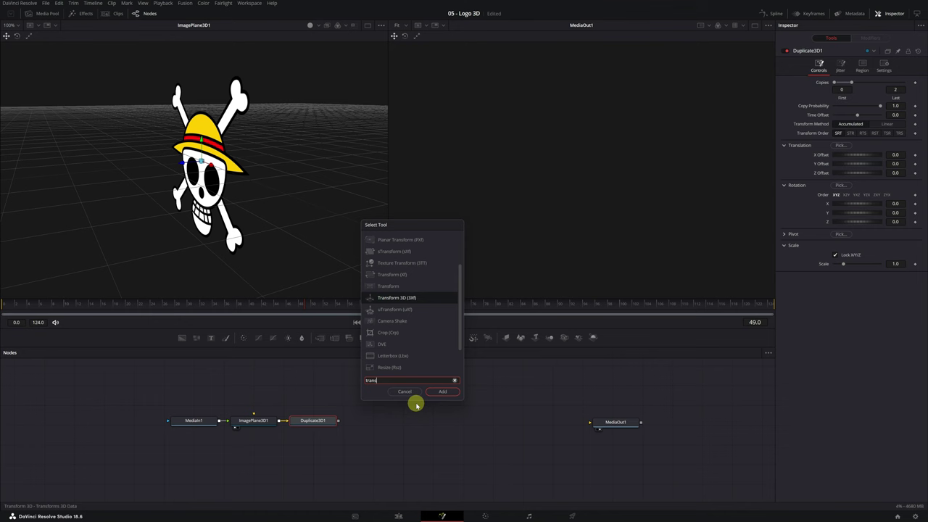
left_click(395, 297)
left_click(440, 390)
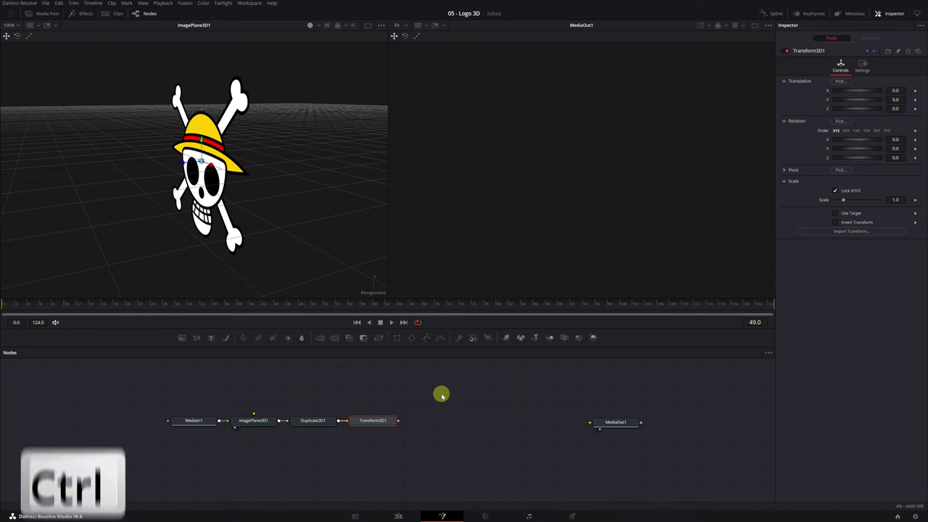
Step: Add a Renderer 3D node after Transform3D1
key("ctrl+space")
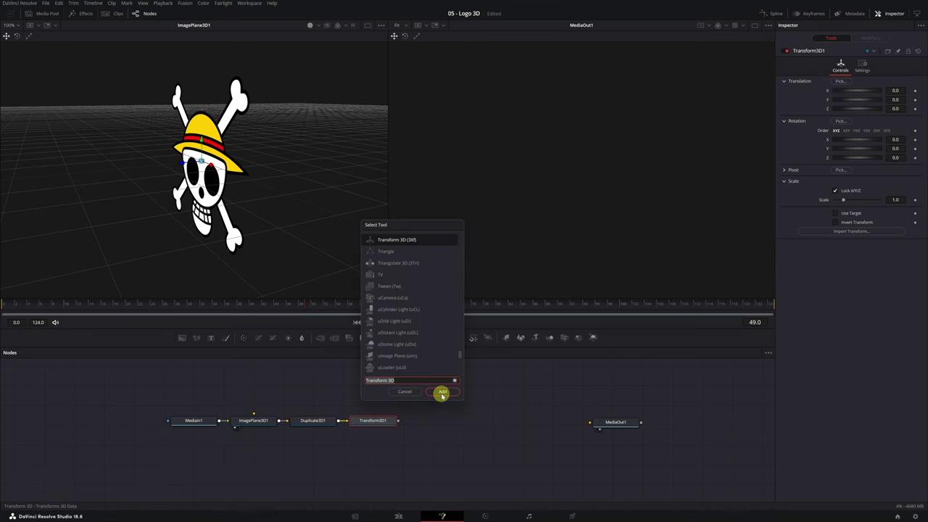
type("render")
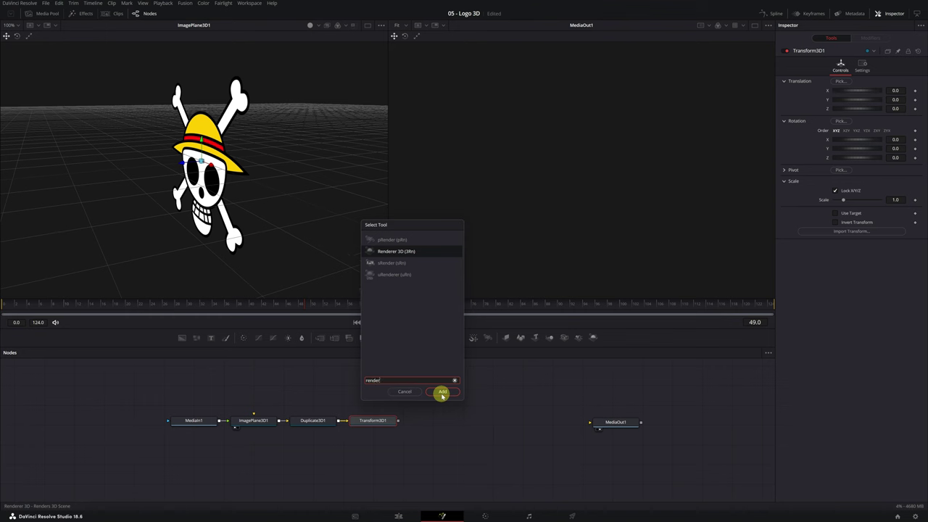
type("er")
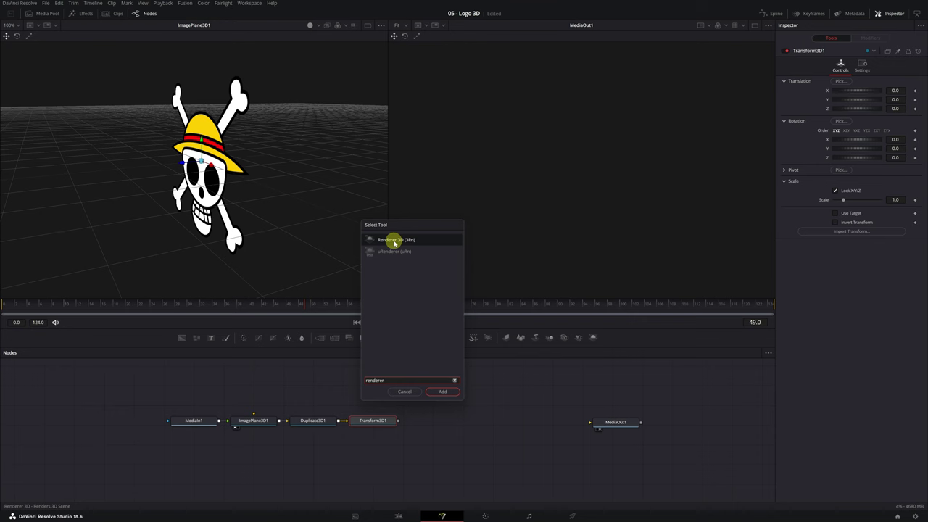
left_click(443, 391)
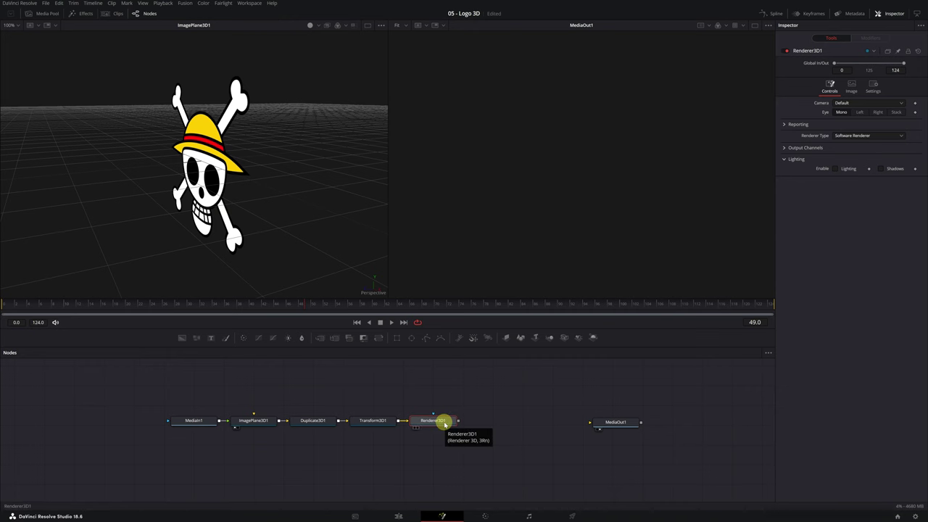
Step: Link Renderer3D1's output into MediaOut1's input
left_click_drag(458, 422, 589, 423)
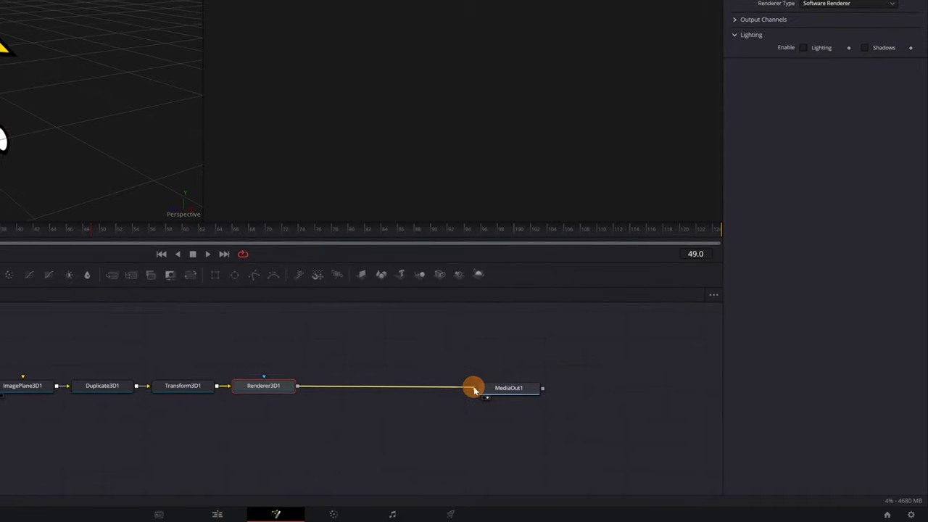
left_click_drag(474, 390, 472, 389)
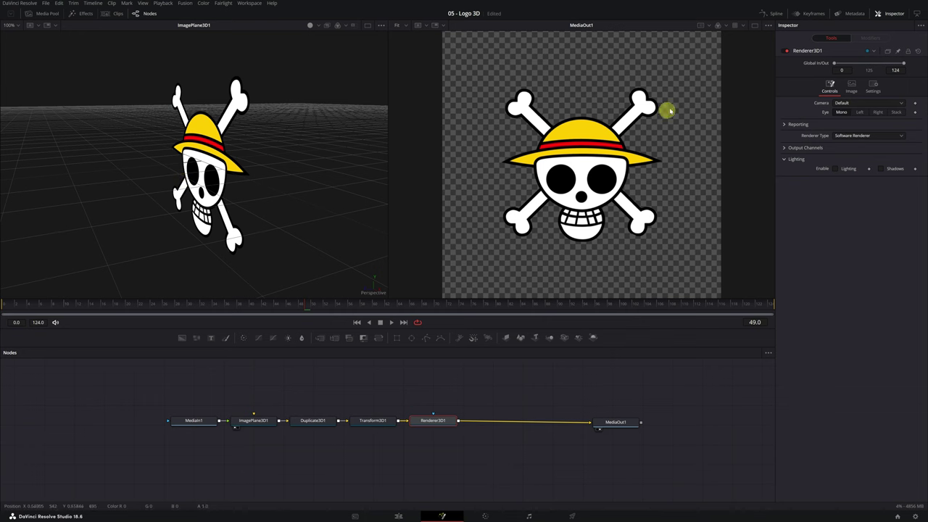
Step: Switch Renderer3D1's Renderer Type from Software to Hardware Renderer
left_click(754, 27)
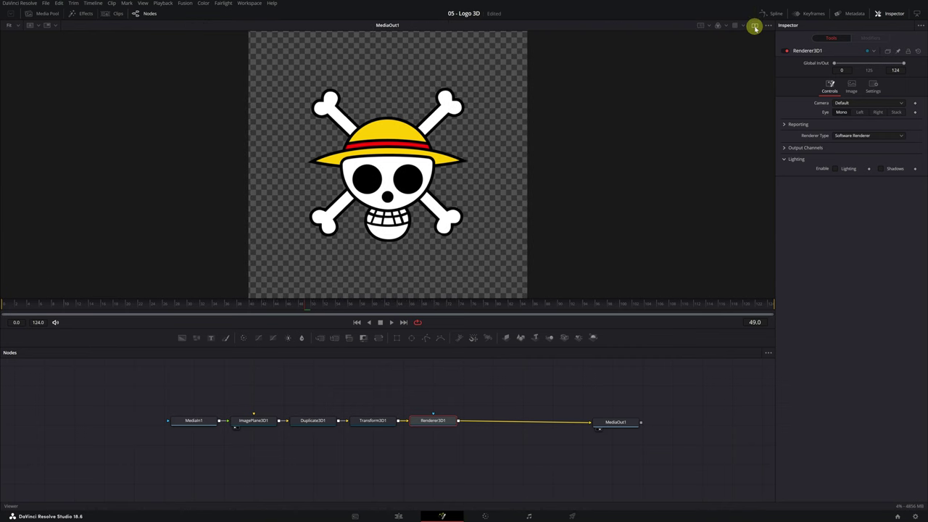
left_click(755, 27)
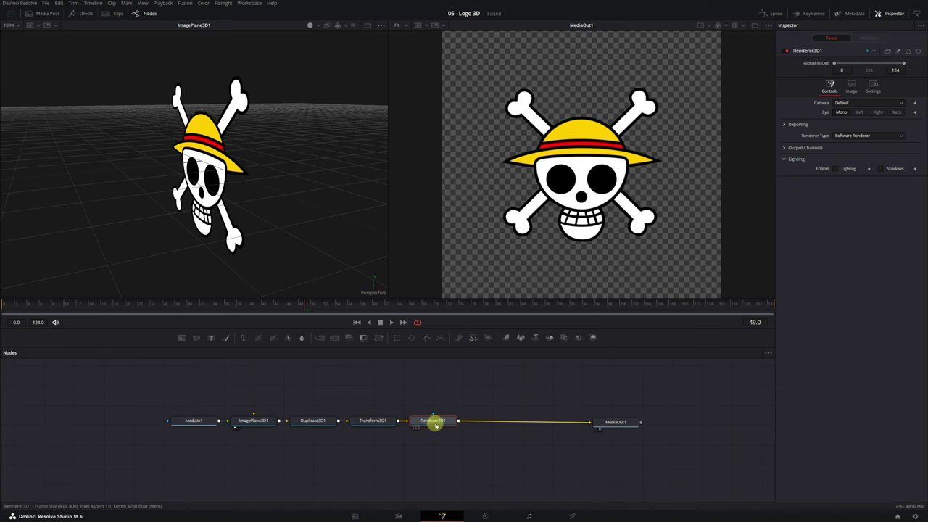
left_click(436, 425)
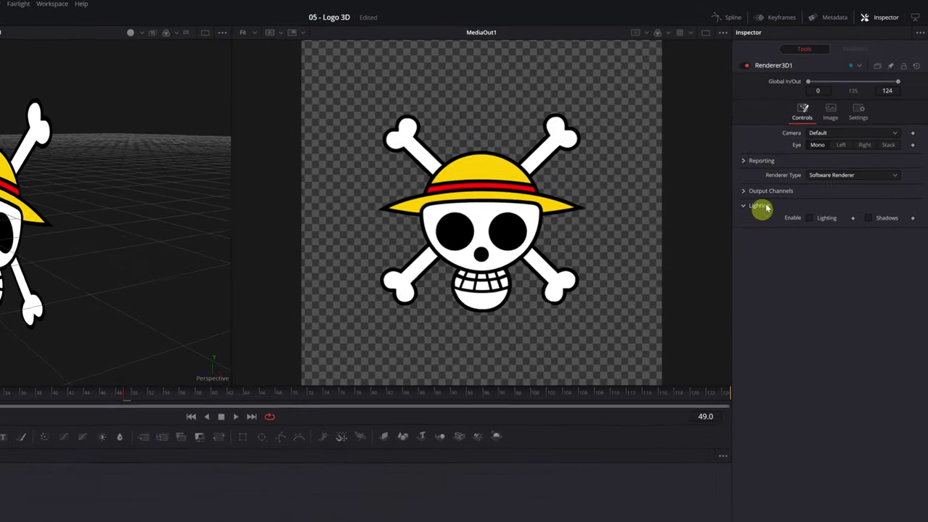
left_click(893, 183)
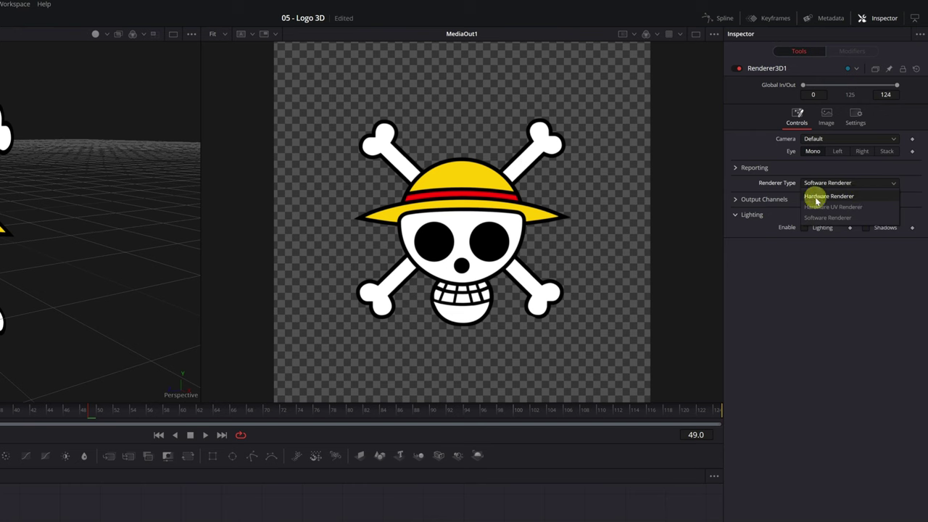
left_click(816, 197)
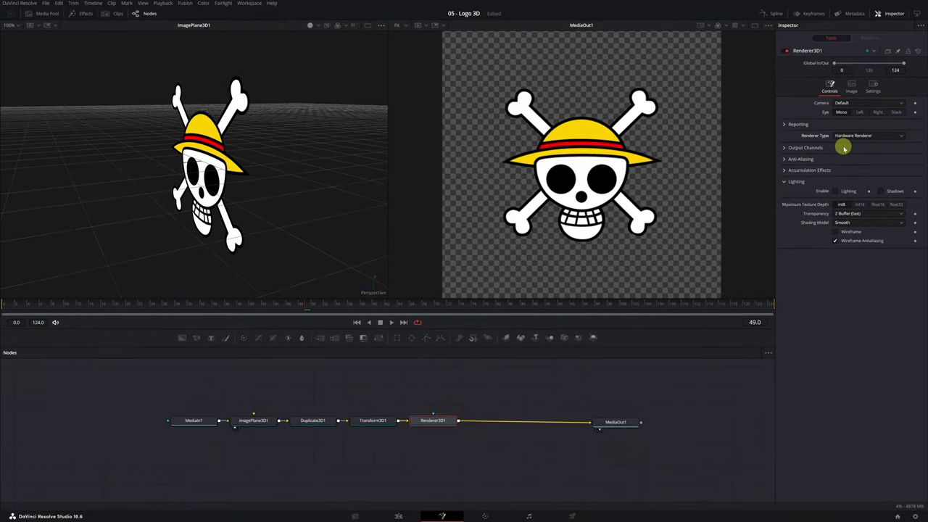
Step: Show Duplicate3D1 in the left viewer and set Copies Last to 200
left_click(312, 423)
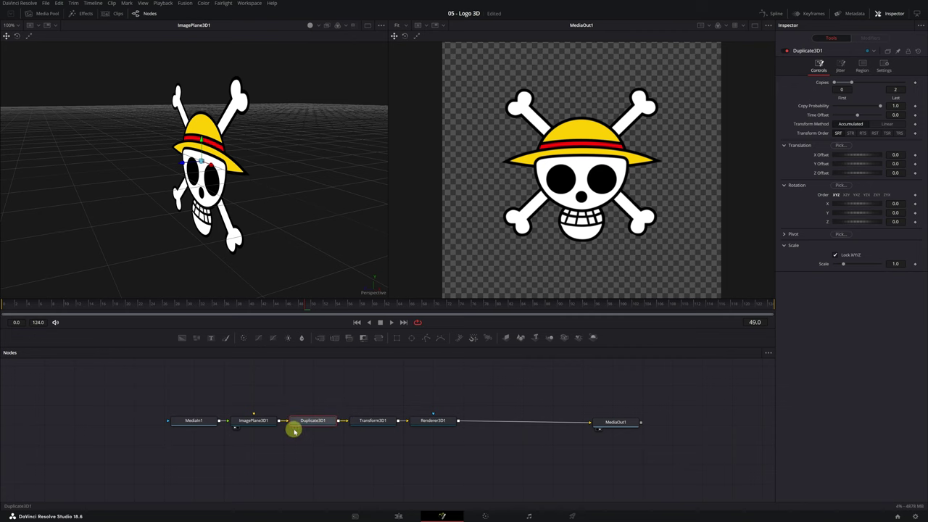
left_click(295, 428)
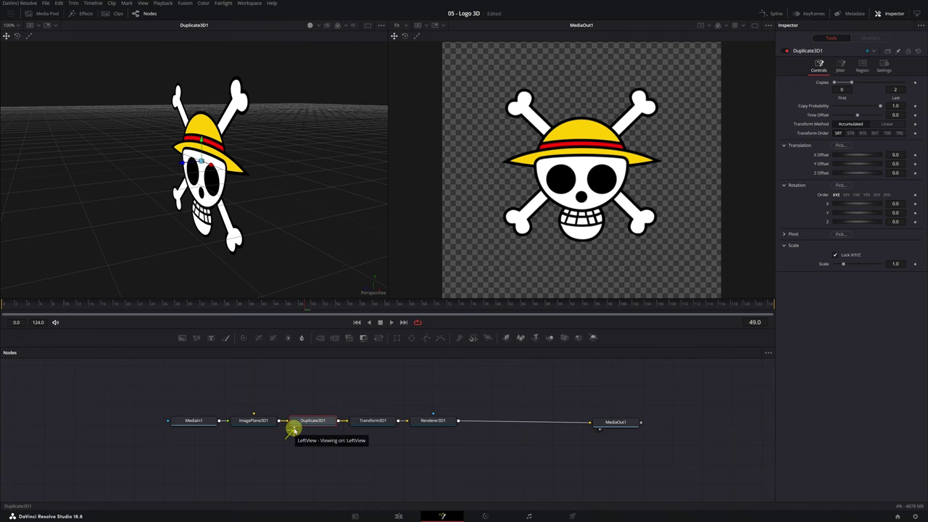
left_click(892, 14)
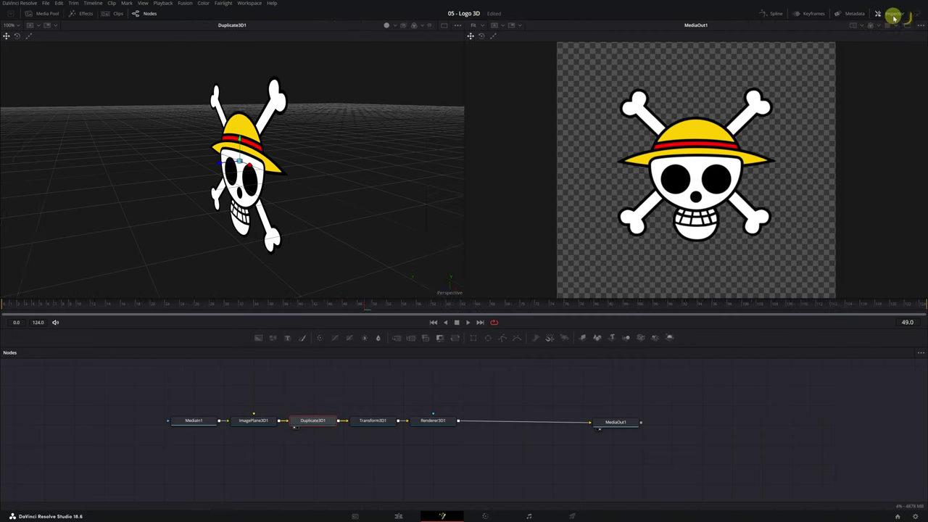
left_click(894, 17)
type("200")
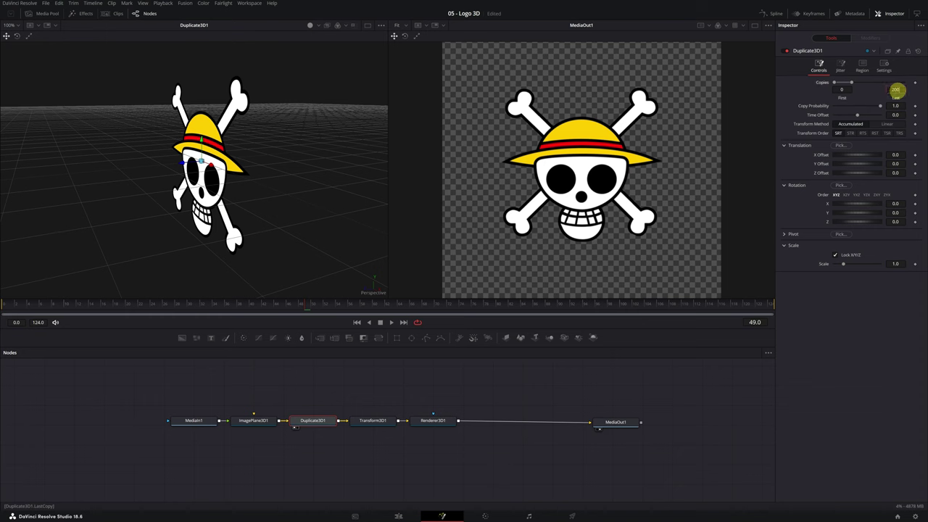
key("Tab")
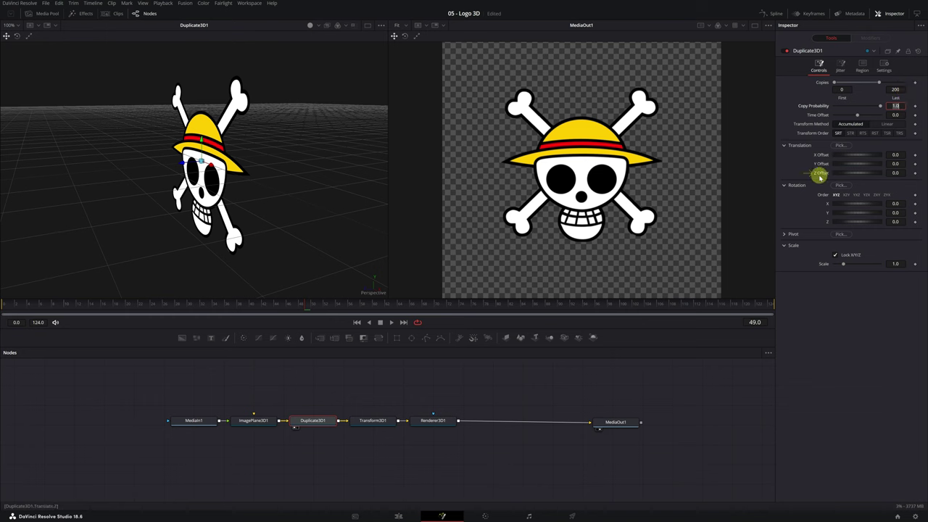
Step: Adjust the copies' Translation Z Offset to 0.0001 and orbit to view the stack edge-on
left_click(897, 173)
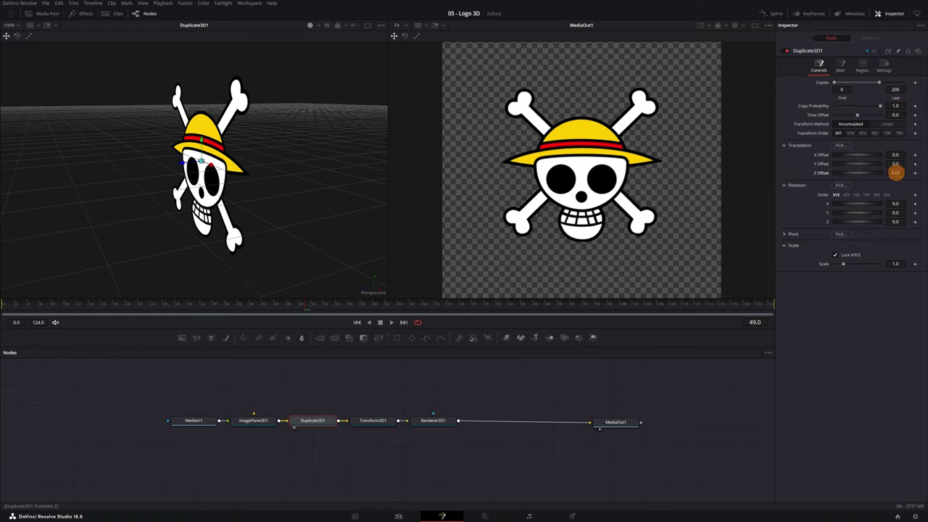
type("0.2")
key("Return")
left_click_drag(897, 172, 895, 173)
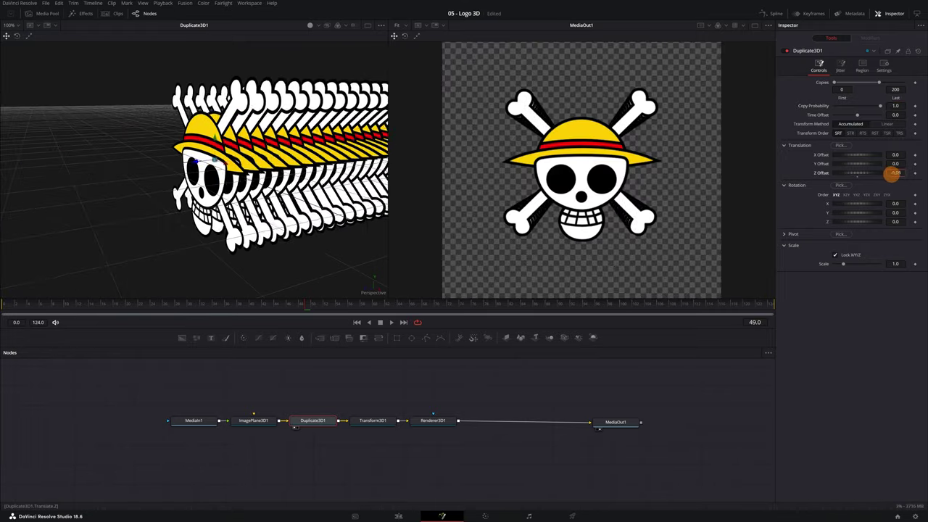
left_click_drag(896, 173, 901, 173)
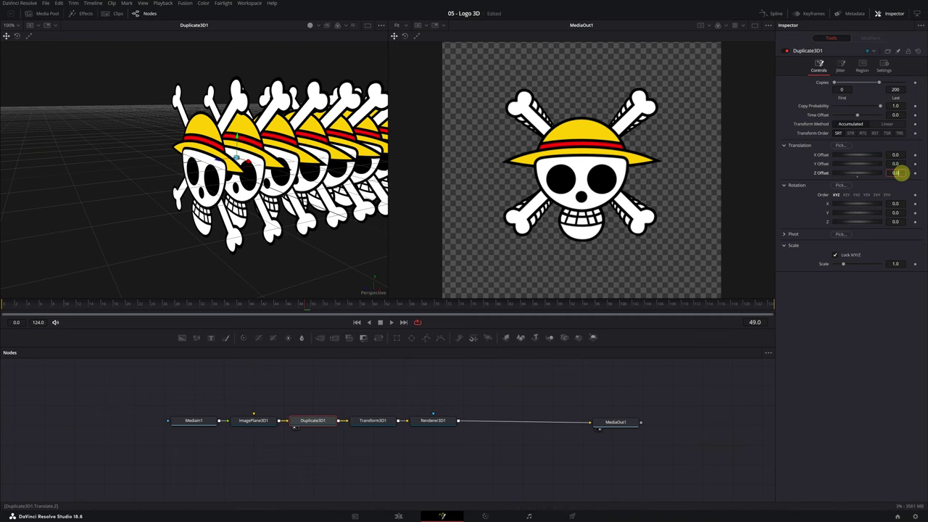
key("Tab")
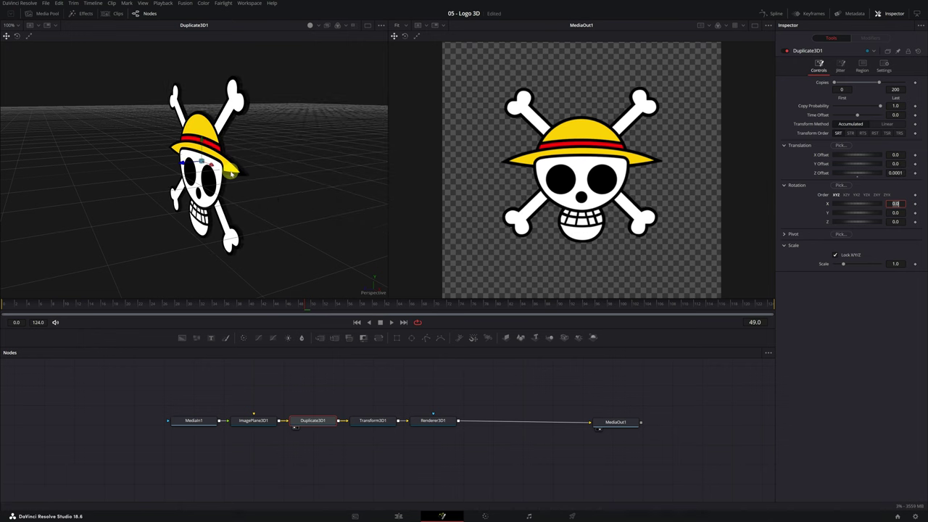
left_click_drag(232, 174, 198, 175)
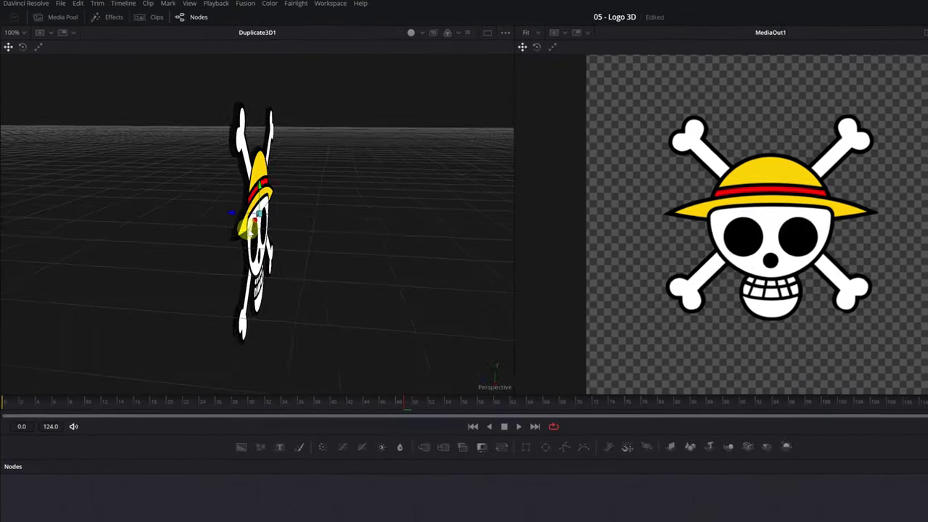
left_click_drag(267, 236, 301, 208)
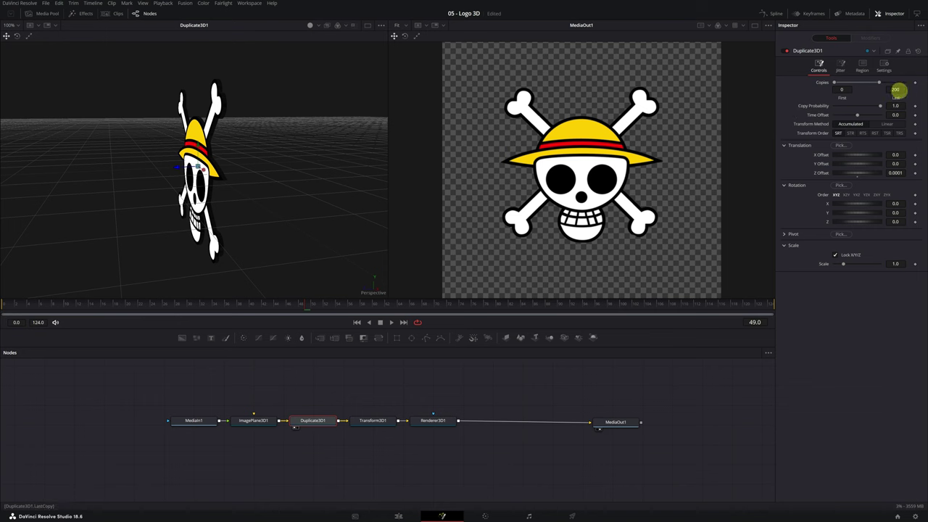
Step: Lower Copies Last to 150, set Z Offset to 0.0002, and check the logo's thickness
left_click_drag(896, 89, 899, 89)
type("150")
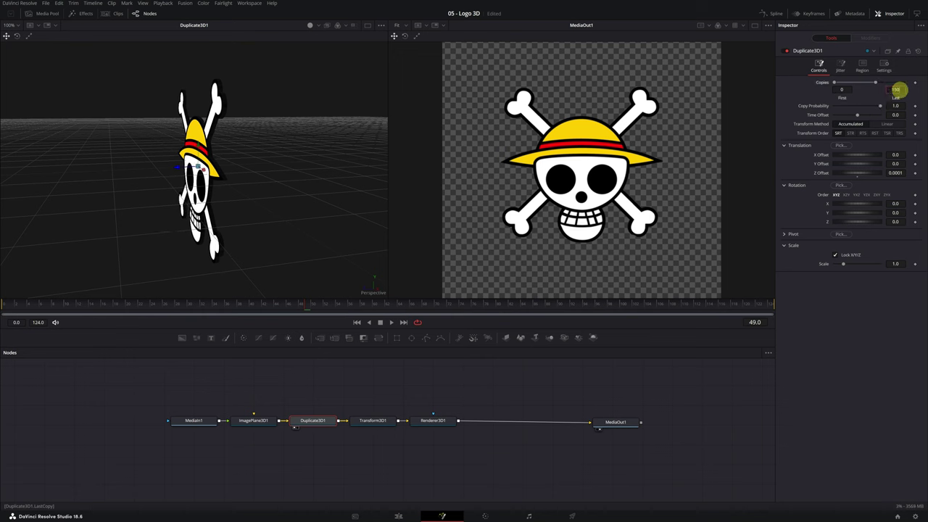
left_click_drag(897, 89, 896, 90)
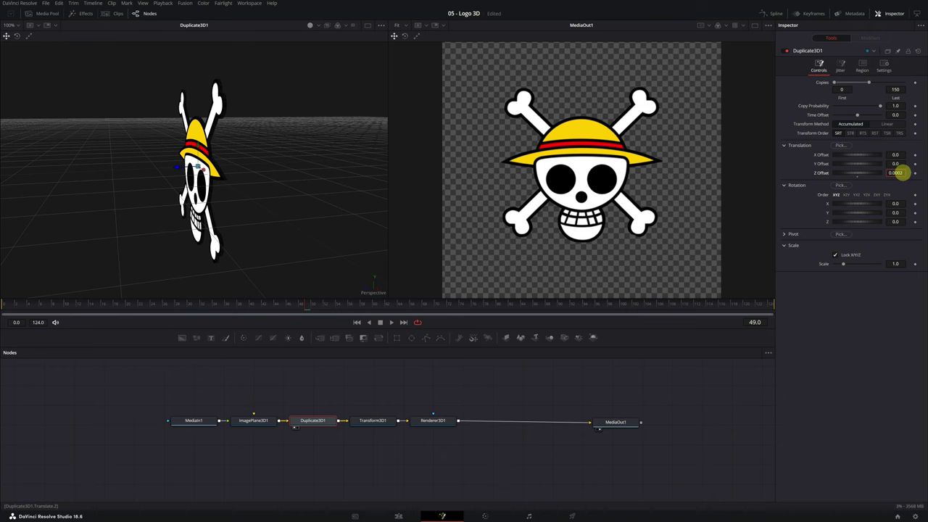
key("Tab")
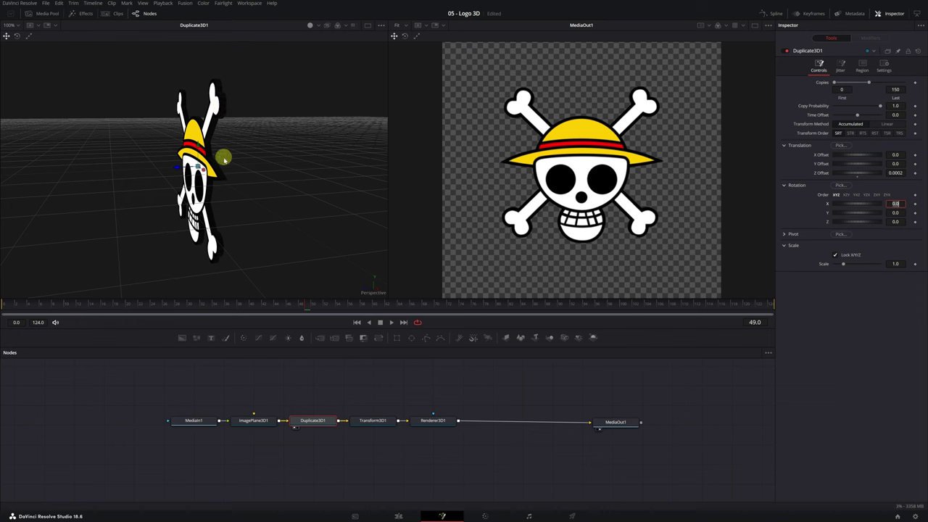
mouse_move(224, 162)
left_mouse_down()
mouse_move(247, 151)
mouse_move(190, 157)
mouse_move(245, 156)
left_mouse_up()
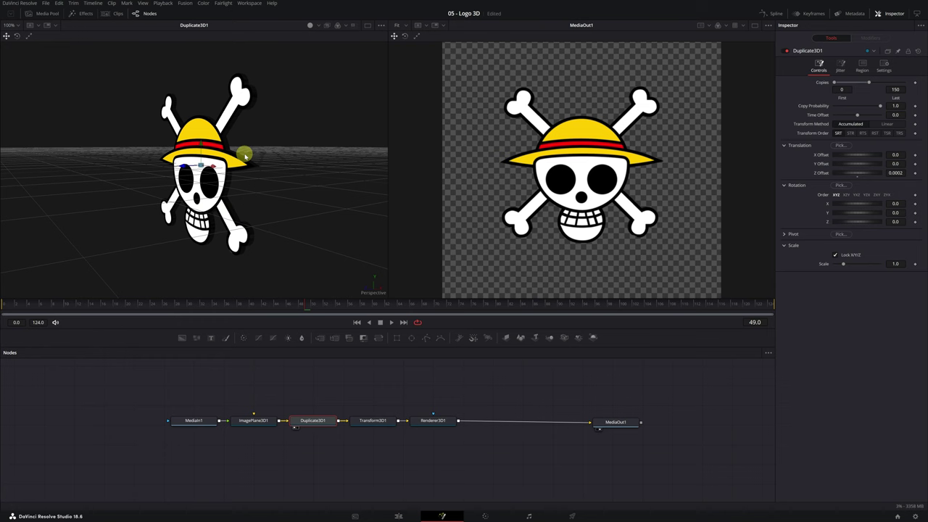
scroll(245, 156, "up", 2)
Step: At frame 0, reset Transform3D1's rotation to 0 and keyframe Rotation X, Y and Z
left_click(6, 309)
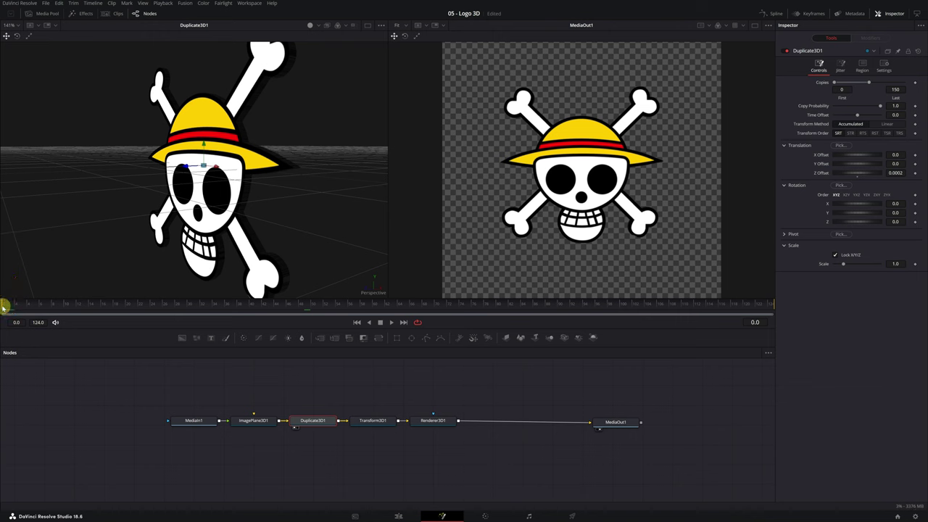
left_click(375, 423)
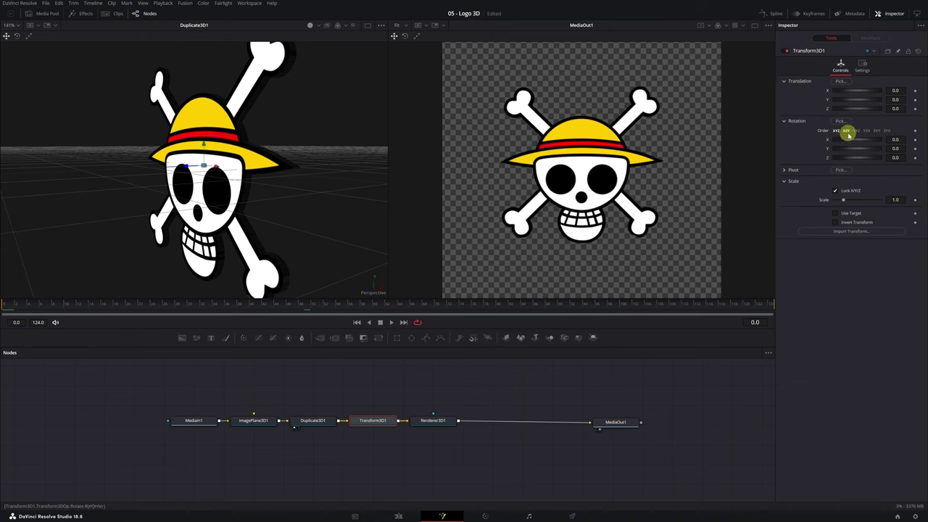
mouse_move(895, 139)
left_mouse_down()
mouse_move(630, 159)
mouse_move(875, 129)
mouse_move(895, 139)
mouse_move(289, 126)
left_mouse_up()
mouse_move(895, 158)
left_mouse_down()
mouse_move(572, 166)
mouse_move(534, 149)
mouse_move(445, 142)
left_mouse_up()
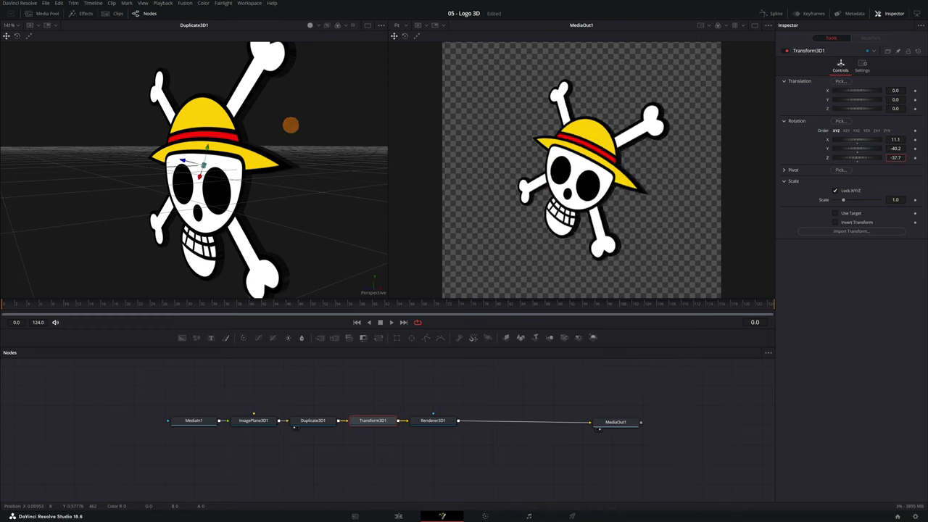
key("ctrl+z")
key("ctrl+z")
key("ctrl+z")
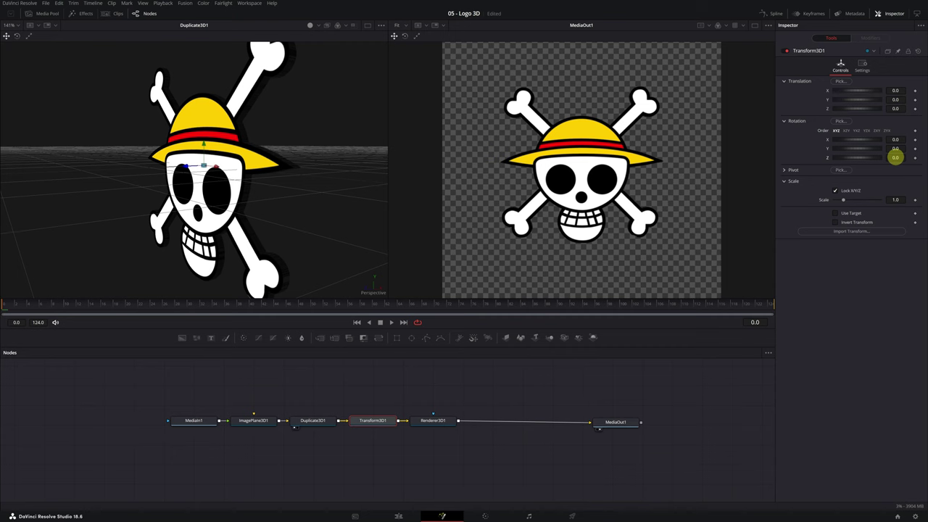
left_click(914, 148)
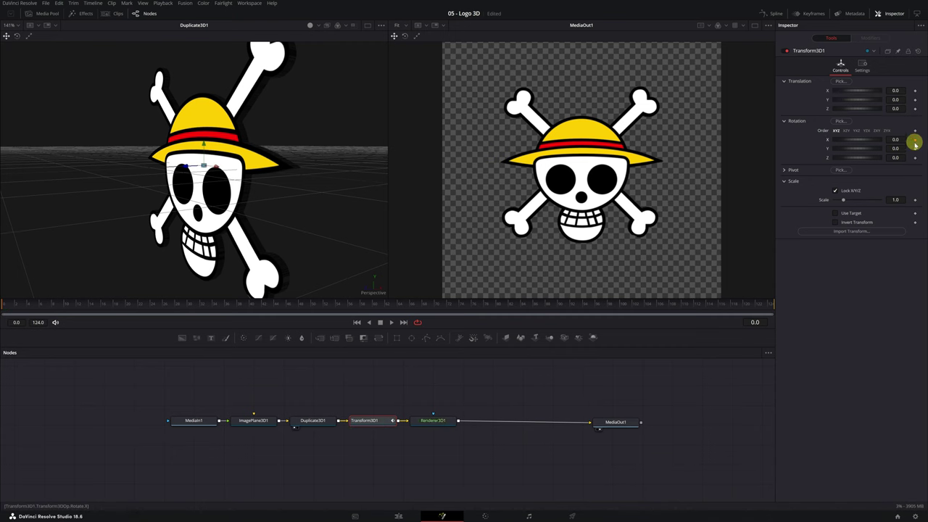
left_click(915, 139)
left_click(915, 158)
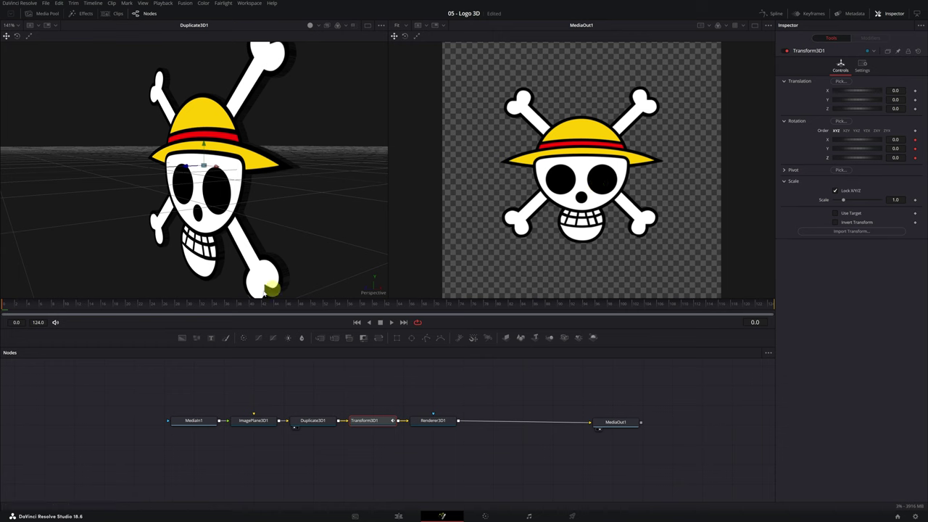
Step: Keyframe Transform3D1 Y rotation to 900 at frame 124 and scrub from frame 0 to preview the spin
left_click_drag(3, 305, 774, 308)
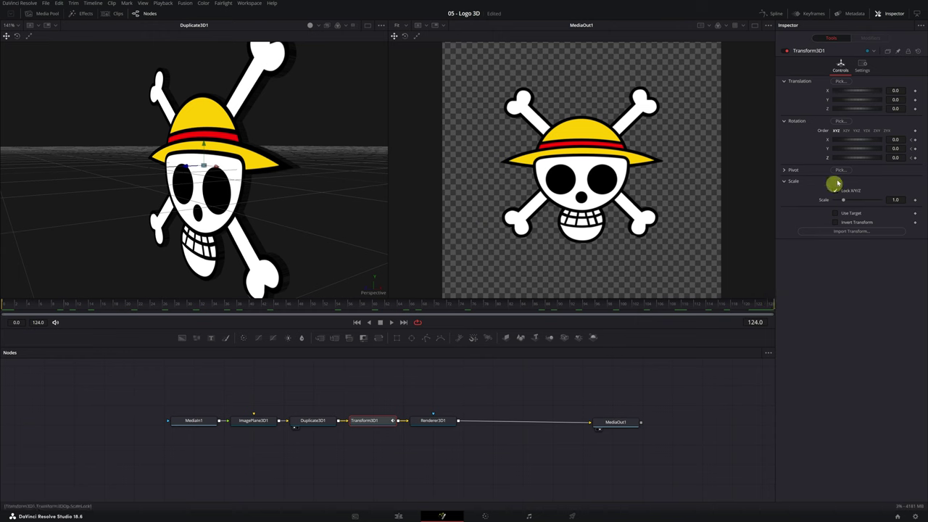
mouse_move(906, 149)
left_mouse_down()
mouse_move(495, 174)
mouse_move(467, 193)
left_mouse_up()
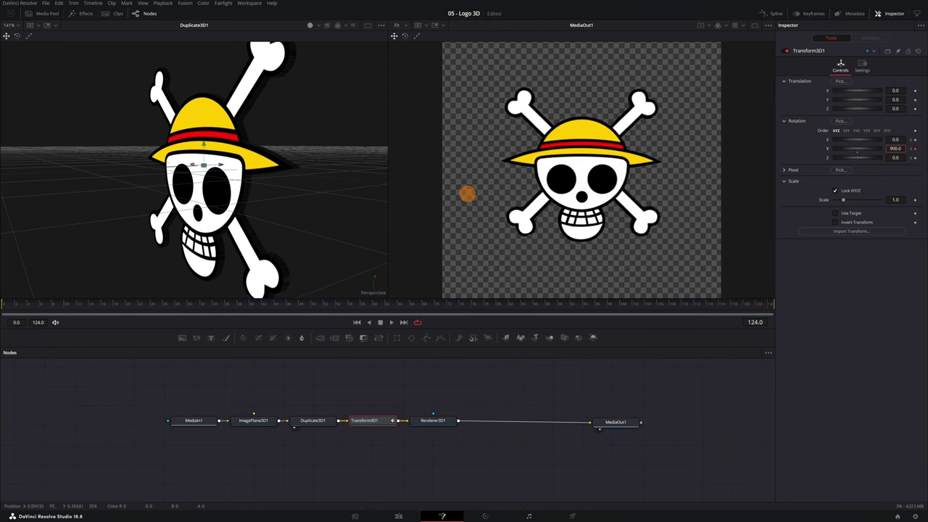
left_click(896, 148)
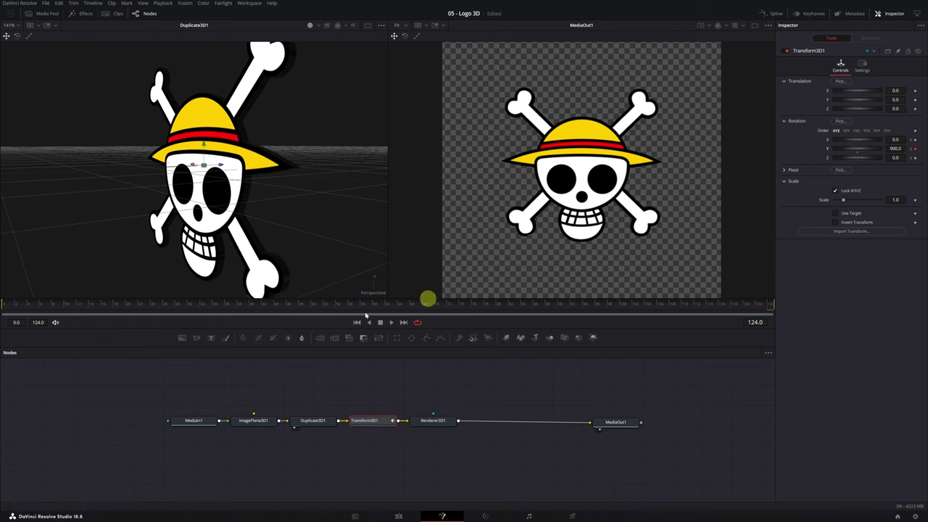
left_click(7, 307)
mouse_move(7, 307)
left_mouse_down()
mouse_move(685, 301)
mouse_move(287, 318)
mouse_move(735, 307)
left_mouse_up()
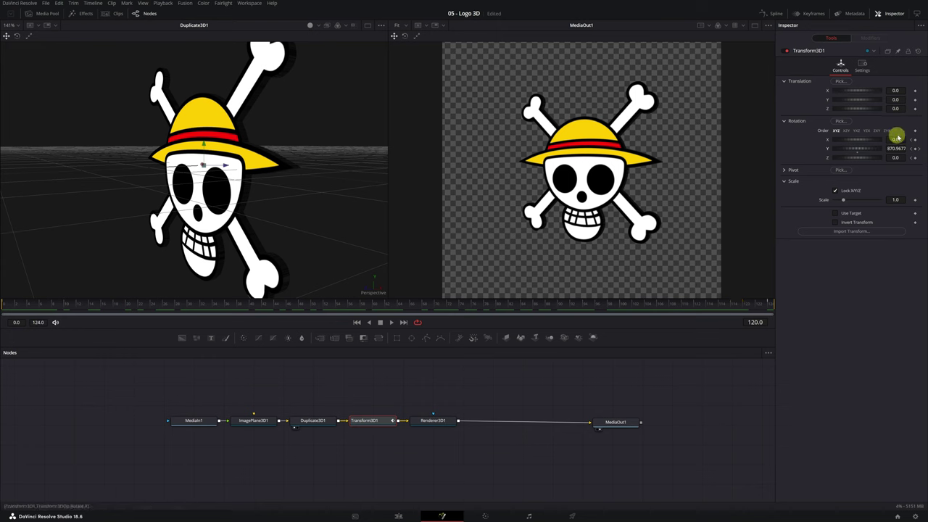
left_click(770, 306)
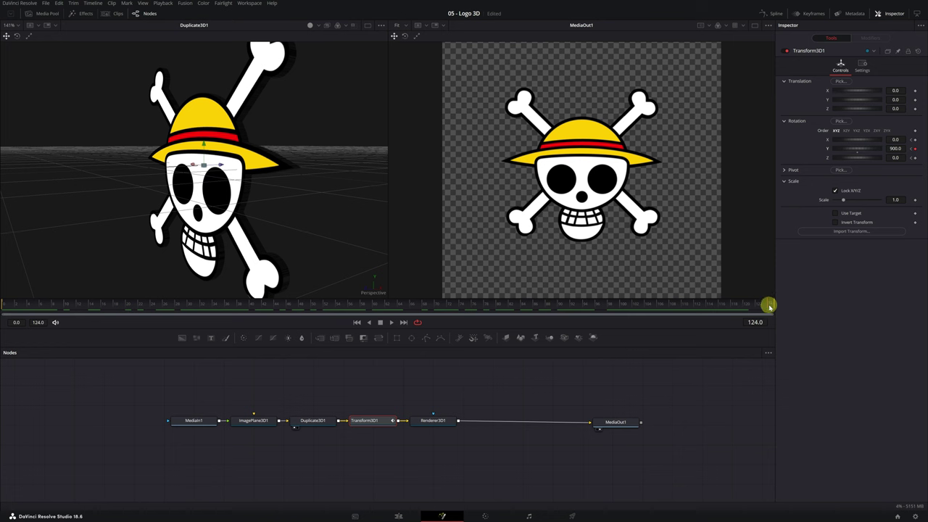
Step: Reset X and Z rotation to 0, check frame 93, and select the Renderer3D1 node
mouse_move(895, 139)
left_mouse_down()
mouse_move(563, 137)
mouse_move(896, 139)
mouse_move(293, 153)
mouse_move(895, 158)
left_mouse_up()
type("0")
key("Return")
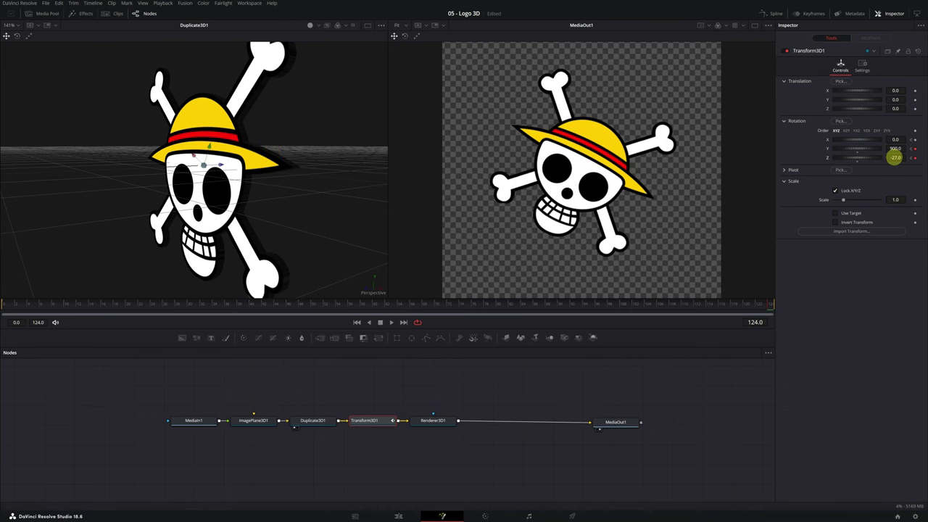
type("0")
key("Return")
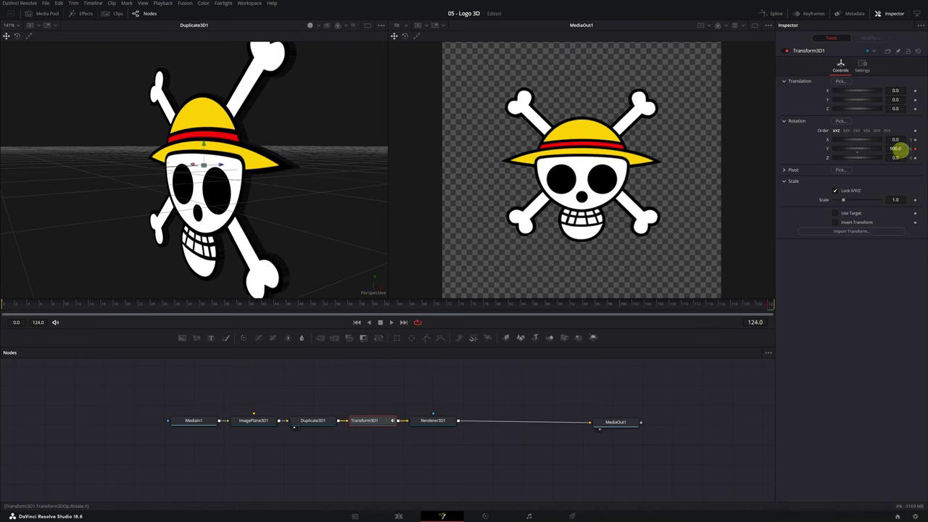
mouse_move(523, 303)
left_mouse_down()
mouse_move(592, 304)
mouse_move(580, 303)
left_mouse_up()
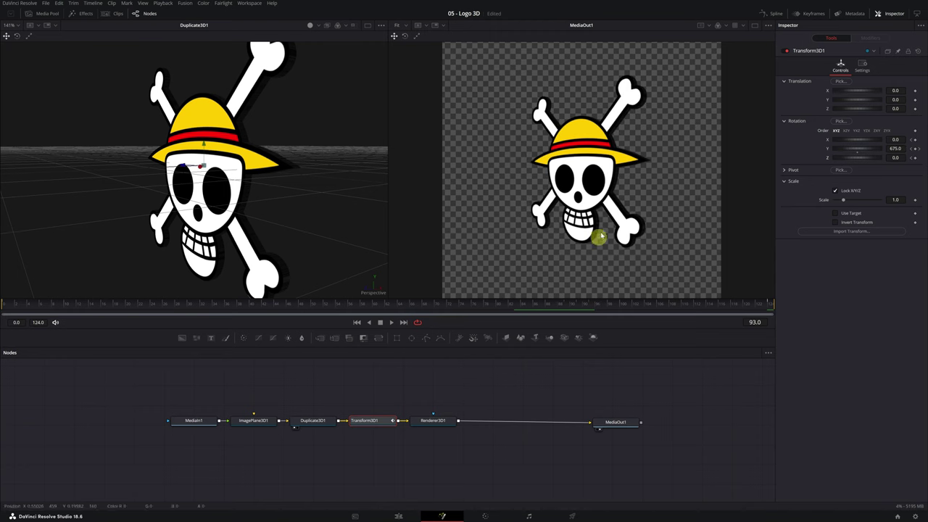
scroll(605, 226, "up", 2)
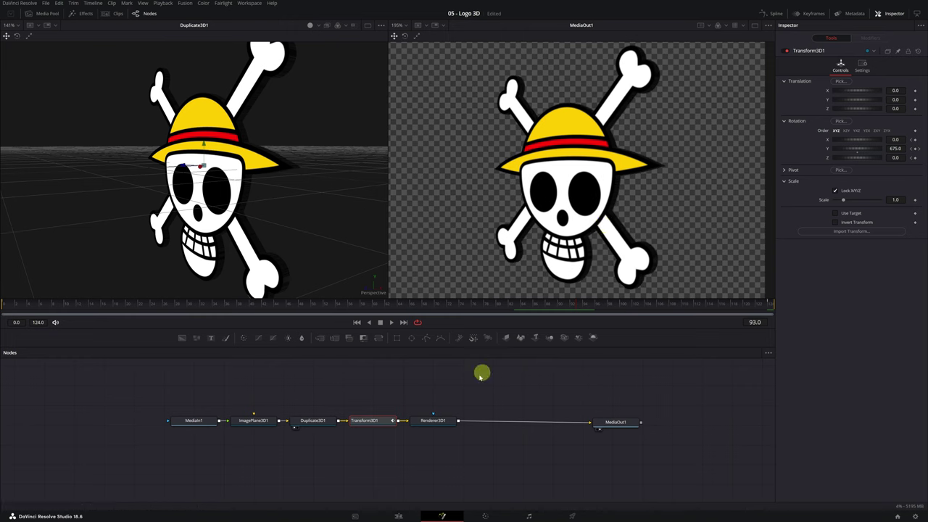
left_click(433, 421)
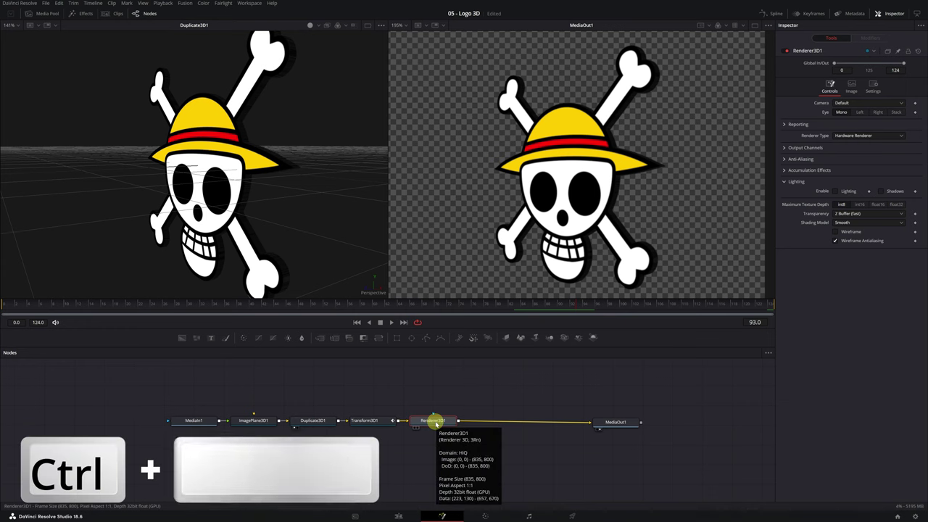
Step: Insert an Optical Flow node after Renderer3D1
key("ctrl+space")
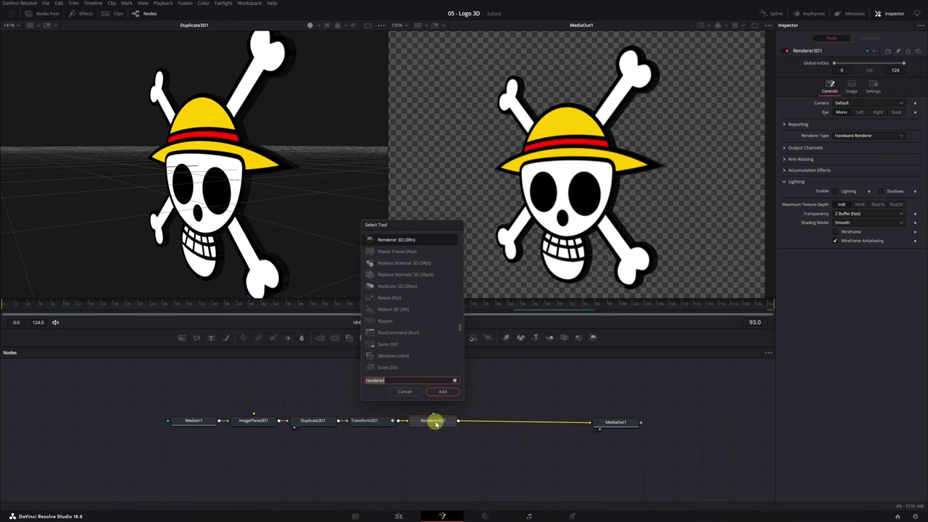
type("optical")
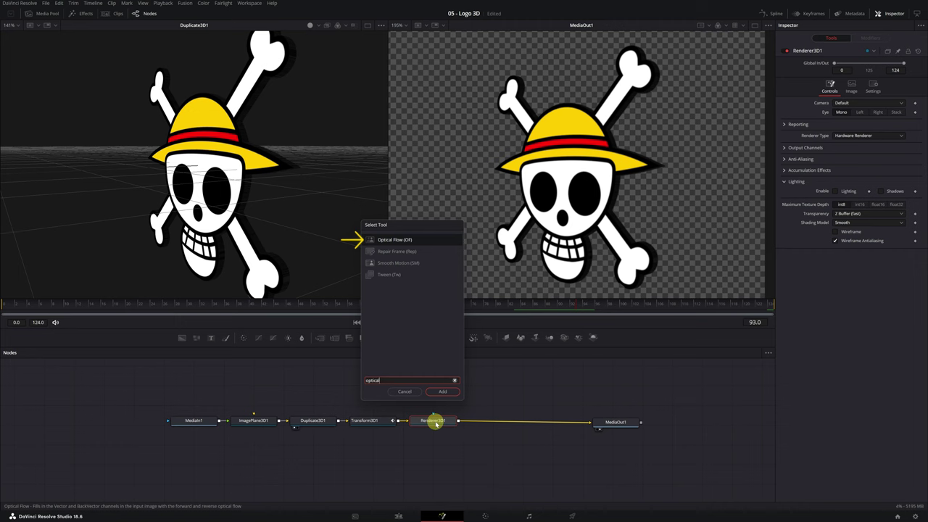
key("Return")
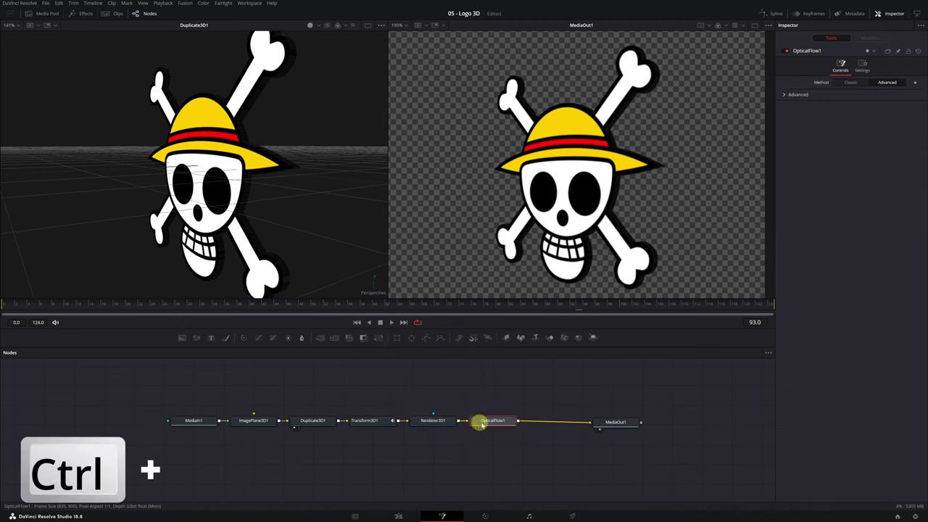
Step: Add a Vector Motion Blur node after OpticalFlow1
mouse_move(490, 424)
key("shift+space")
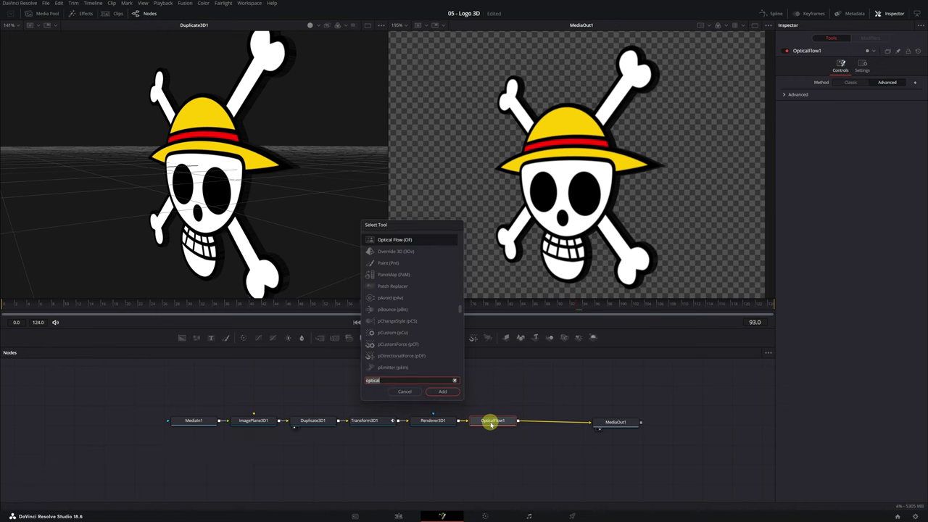
type("vectormo")
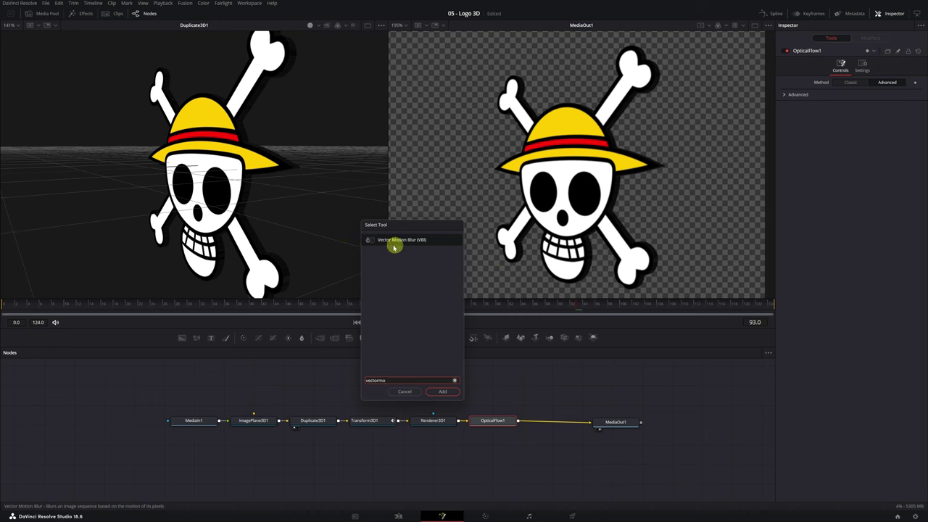
left_click(438, 389)
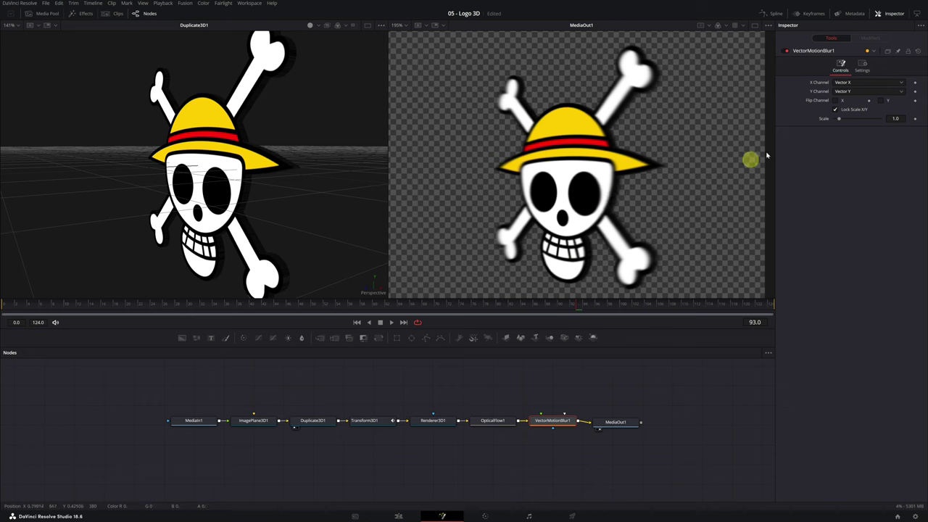
Step: Lower VectorMotionBlur1 Scale to 0.8, check the blur around frames 92–71, then go to the Edit page
left_click(896, 118)
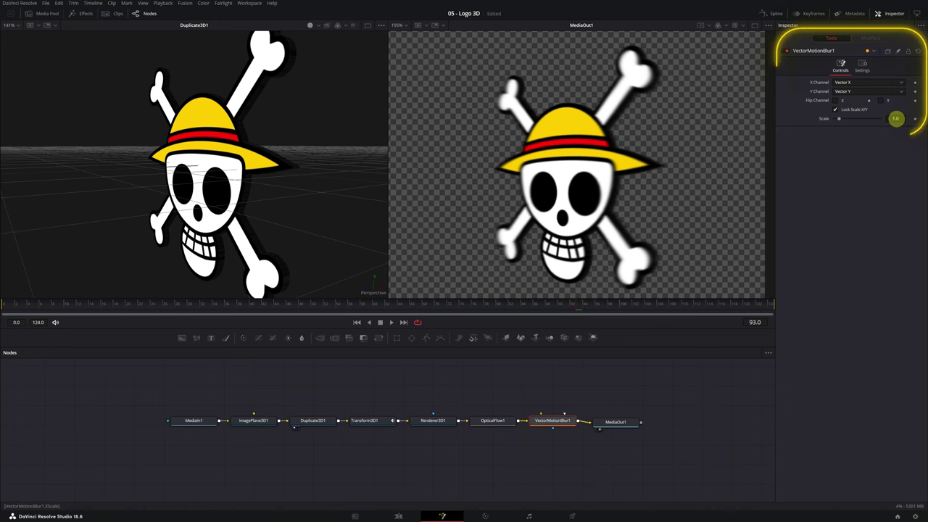
left_click_drag(896, 118, 878, 119)
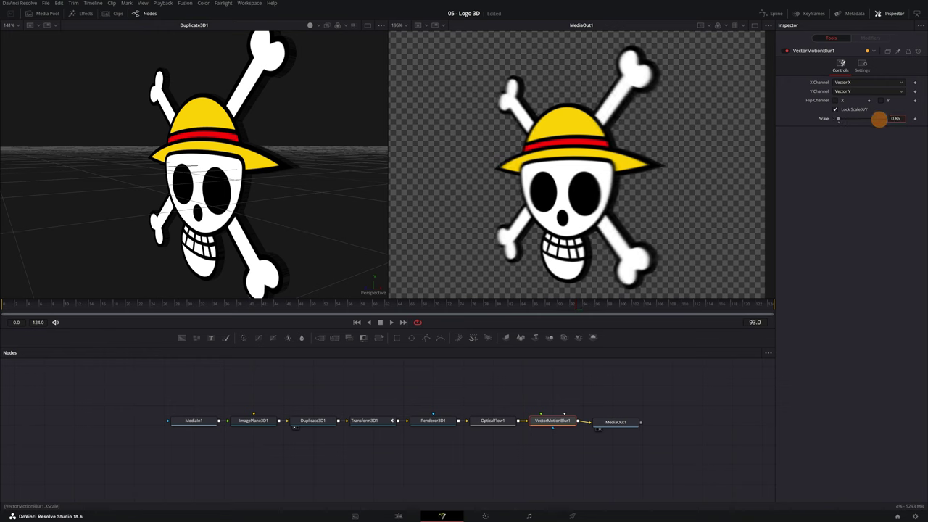
left_click_drag(879, 120, 876, 119)
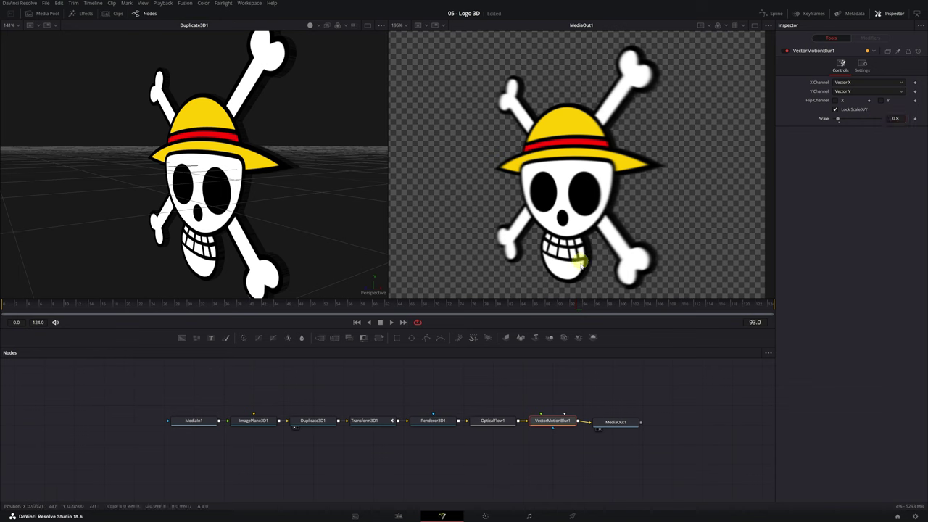
left_click(571, 305)
left_click_drag(575, 305, 446, 305)
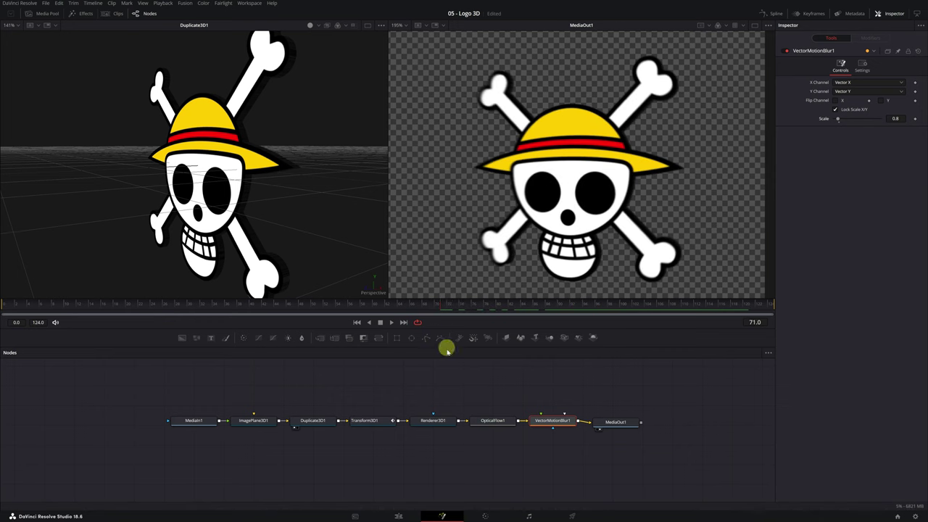
left_click(399, 516)
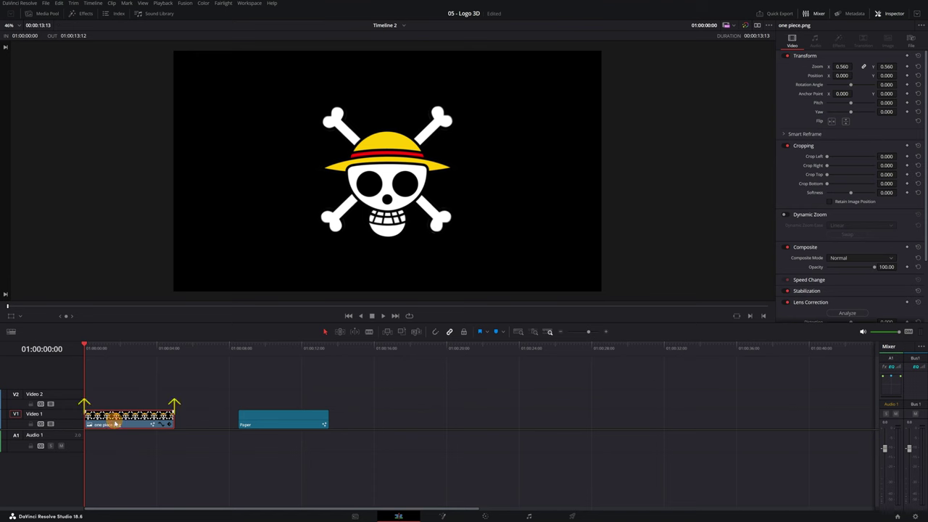
Step: Move one piece.png up to Video 2, slide the Paper clip to the timeline start, and preview playback
left_click_drag(115, 423, 116, 404)
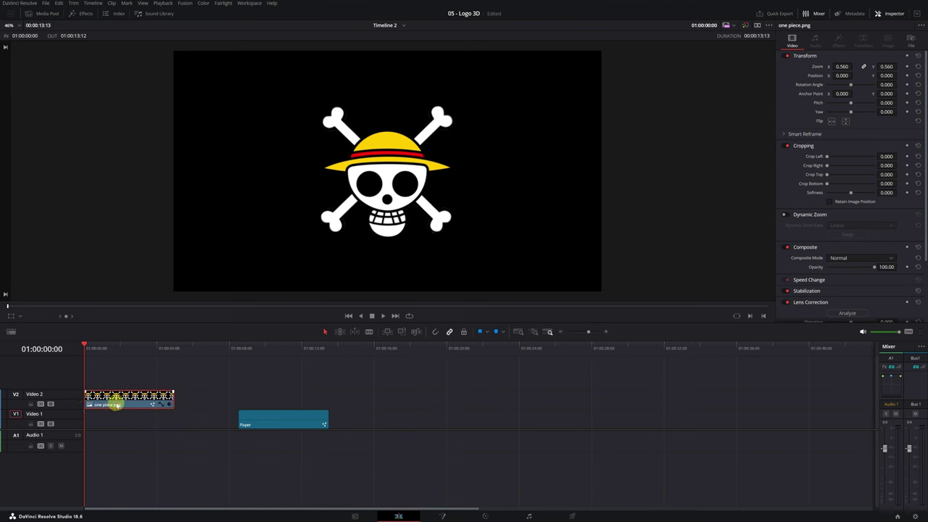
left_click(277, 421)
left_click_drag(273, 420, 119, 420)
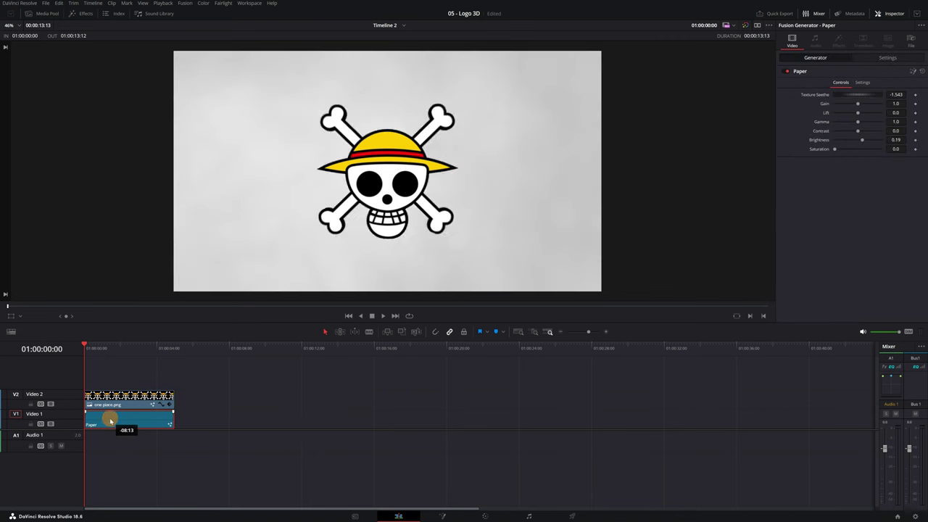
key("space")
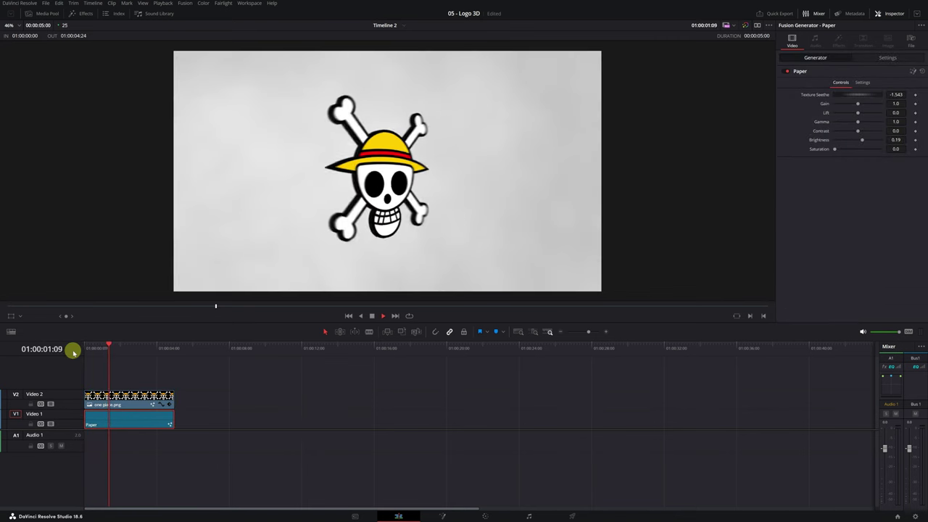
key("space")
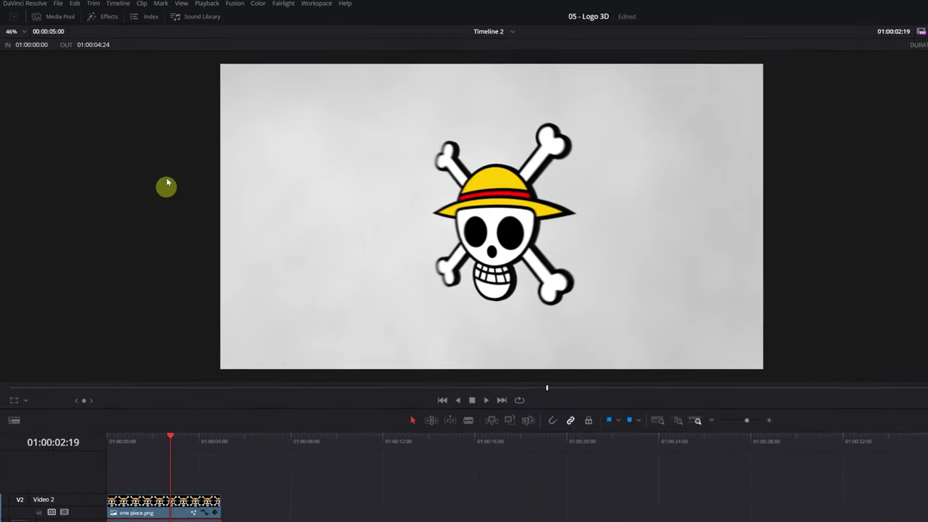
Step: Set Playback > Render Cache to Smart and play the animation from the timeline start
left_click(211, 5)
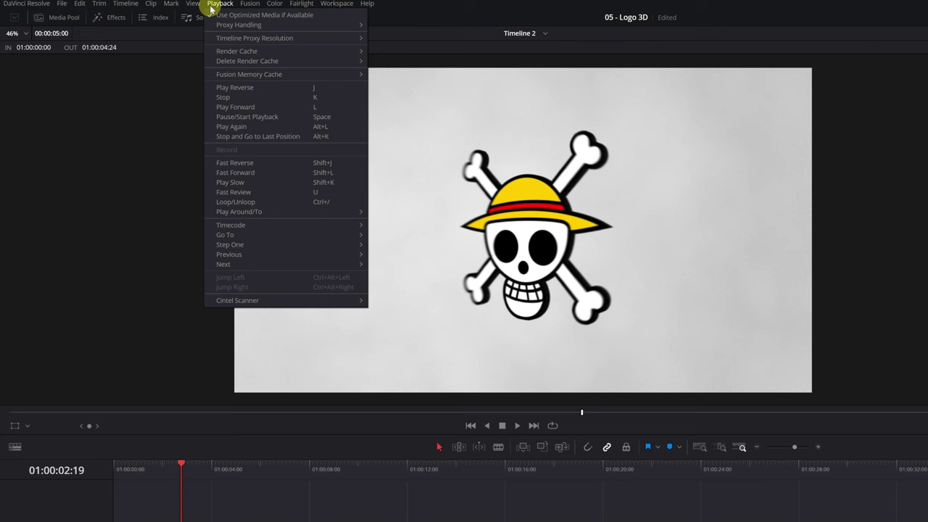
mouse_move(224, 50)
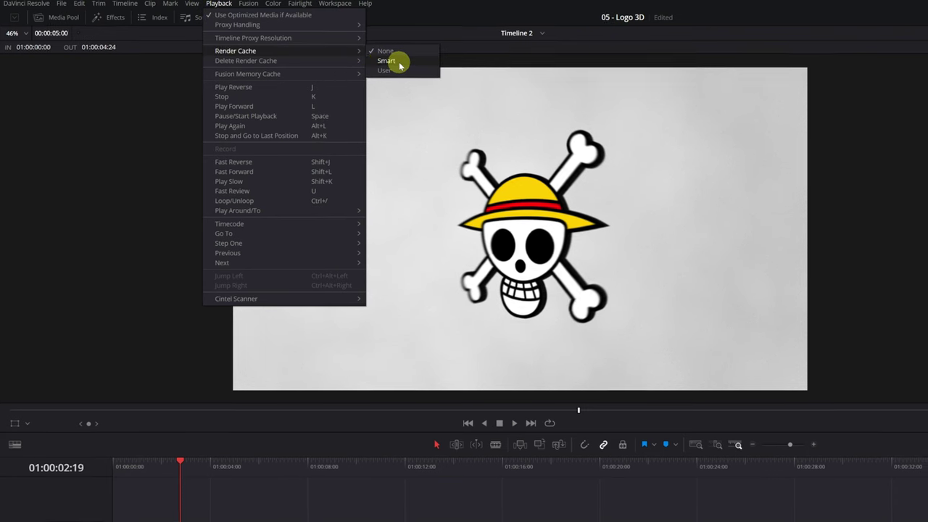
left_click(402, 67)
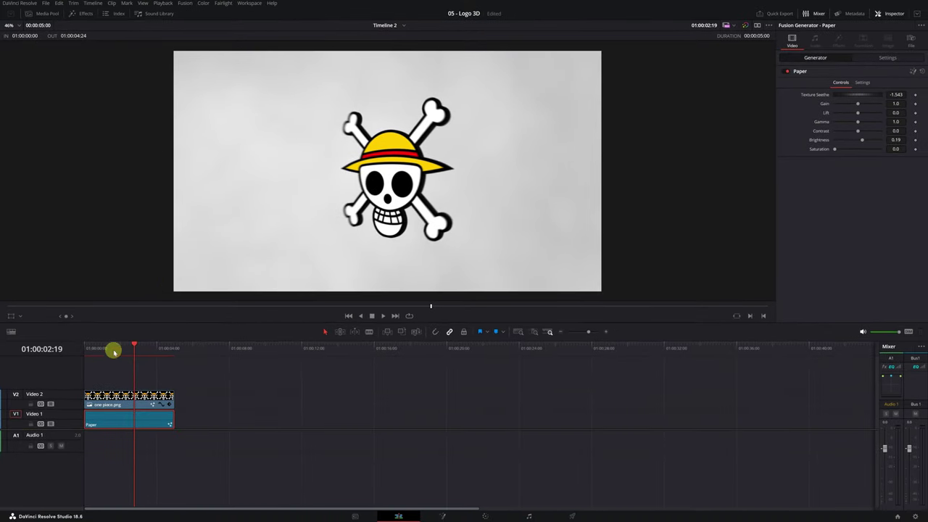
left_click(85, 349)
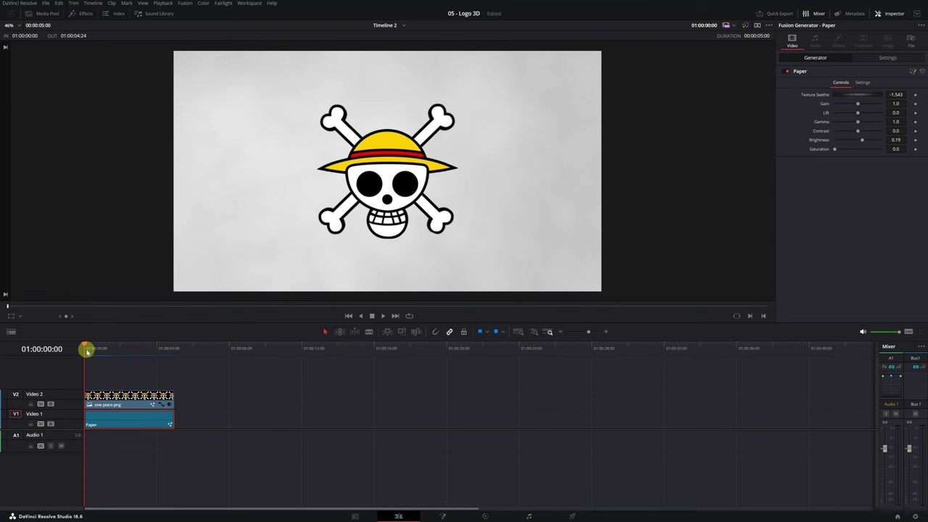
key("space")
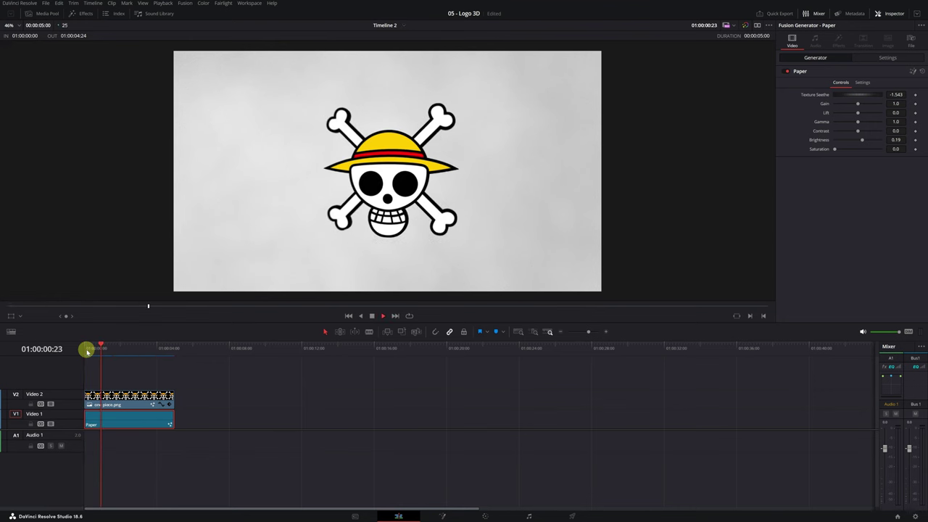